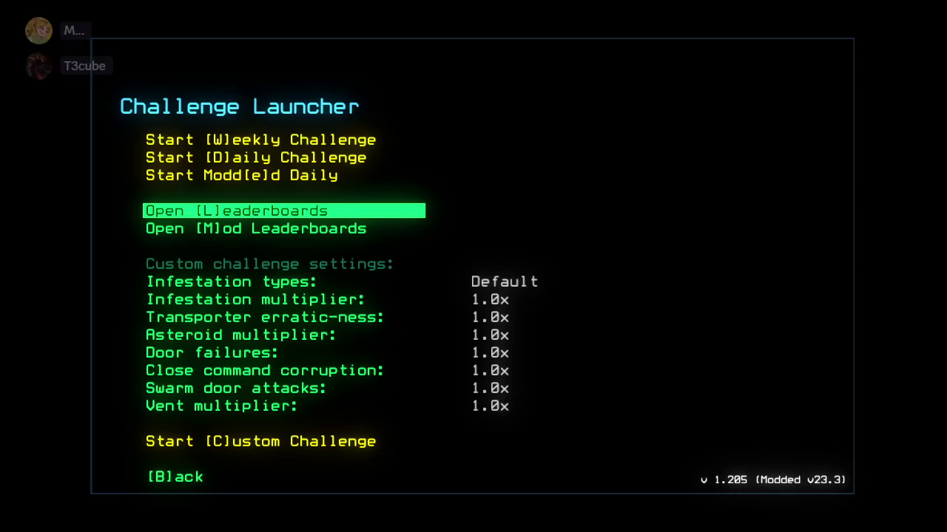
Launch the weekly challenge and load the derelict ship mission.
key(d)
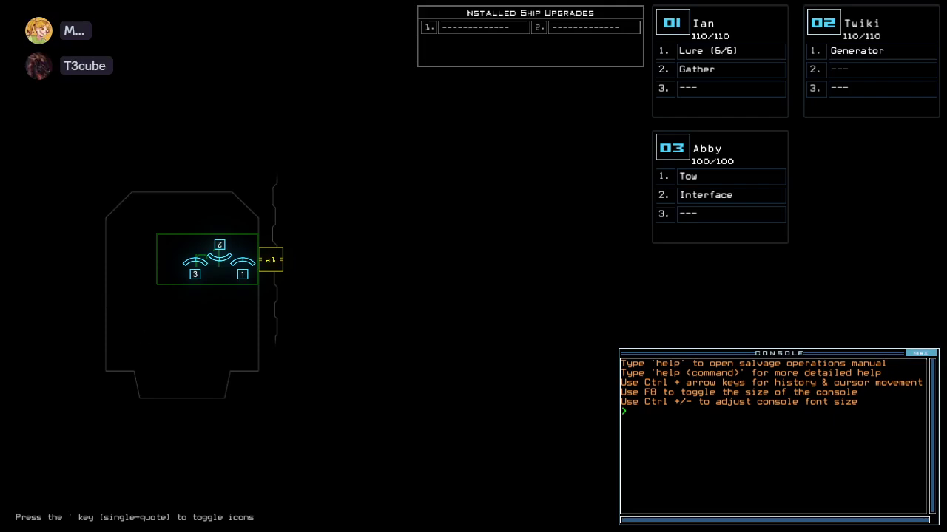
Run 'ready 3;set 2;status' to redistribute drone upgrades and show the derelict's status.
key(apostrophe)
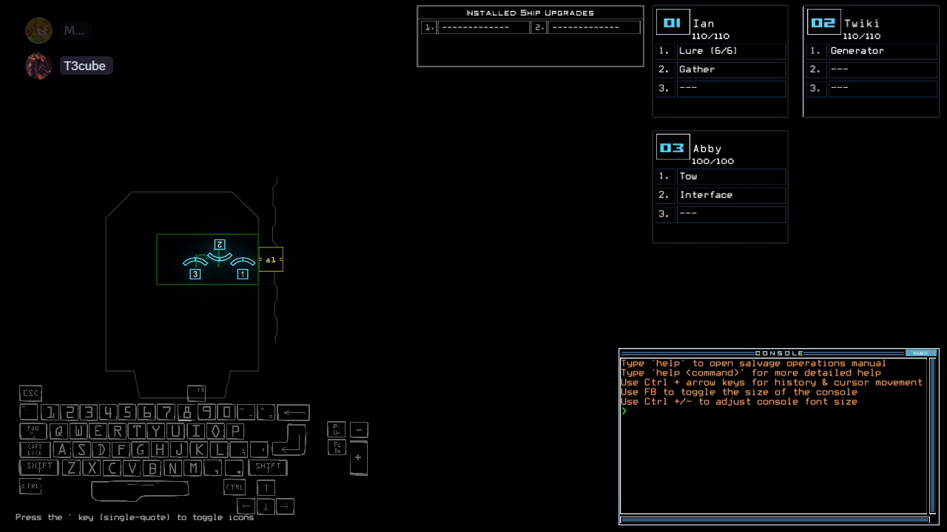
drag(102, 332, 59, 332)
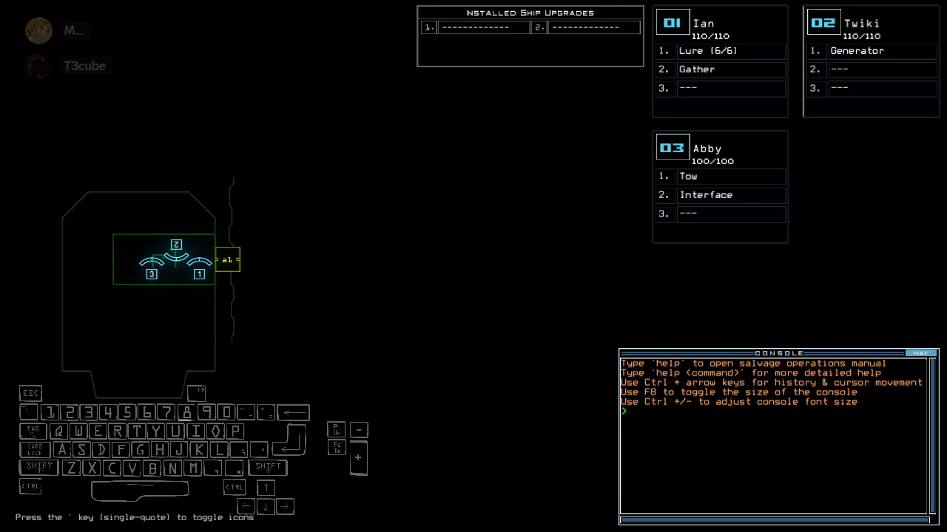
text(ready 3;set 2;status)
key(Return)
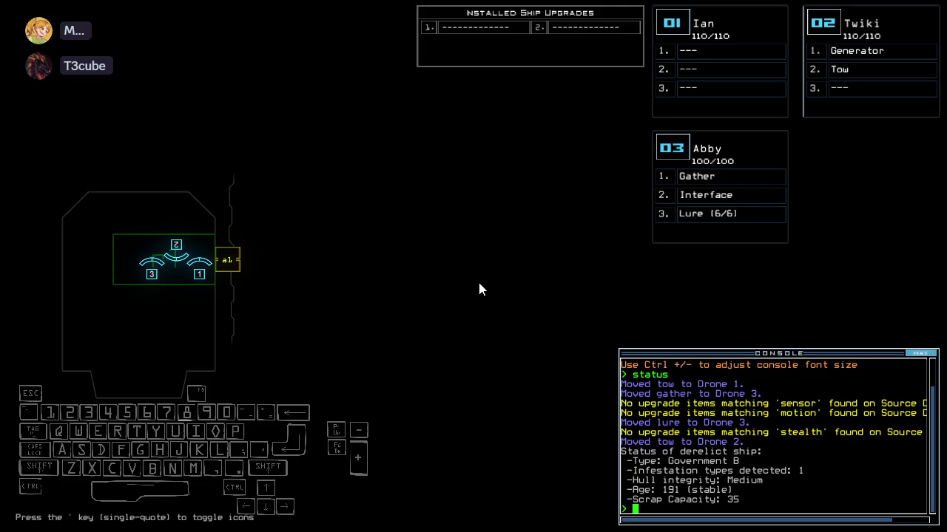
Pan the ship map and close all doors to room r1.
key(Left)
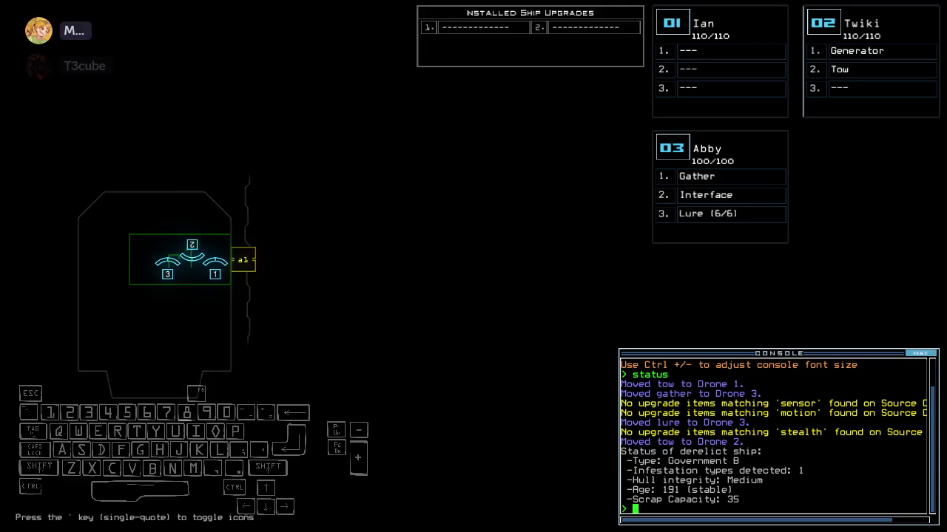
key(Up)
key(Right)
key(Down)
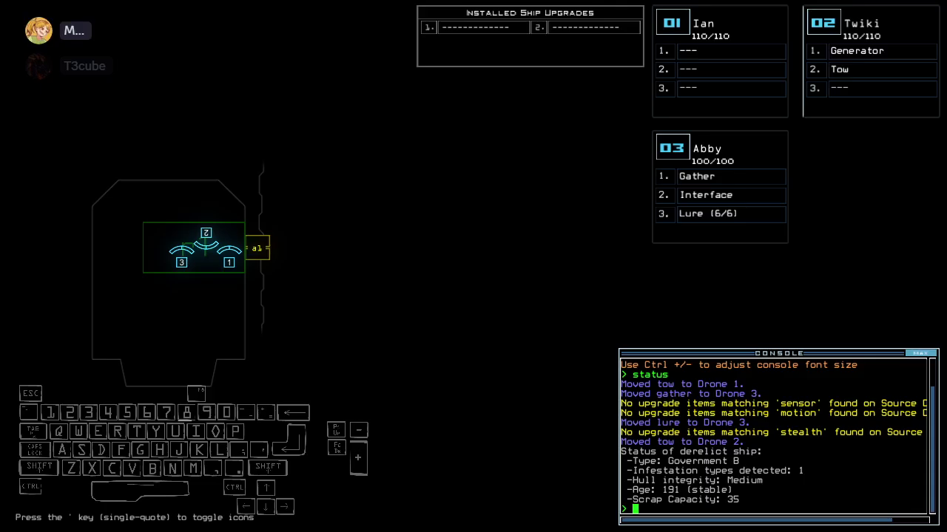
text(vv)
key(Return)
Steer drones 03 and 02 in their camera views and ready the 'go' command.
key(Up)
key(Left)
key(Right)
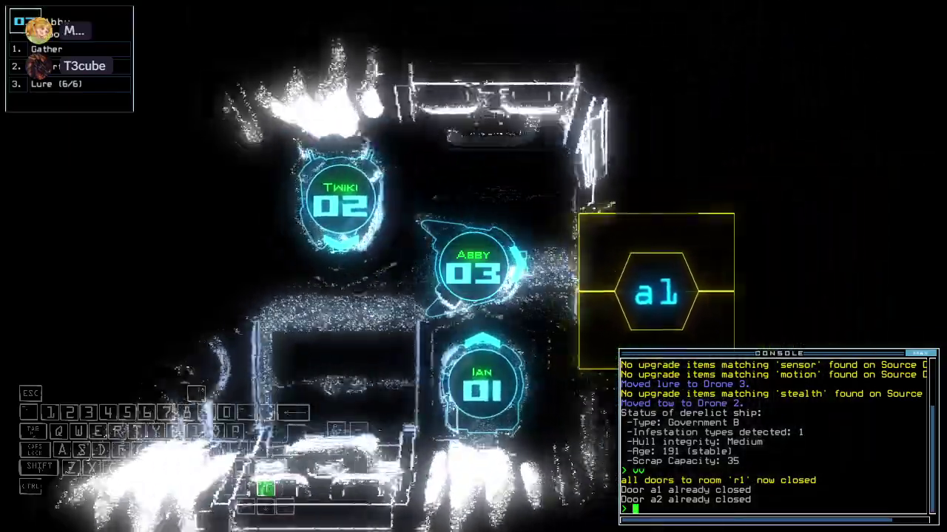
key(2)
key(Down)
text(3)
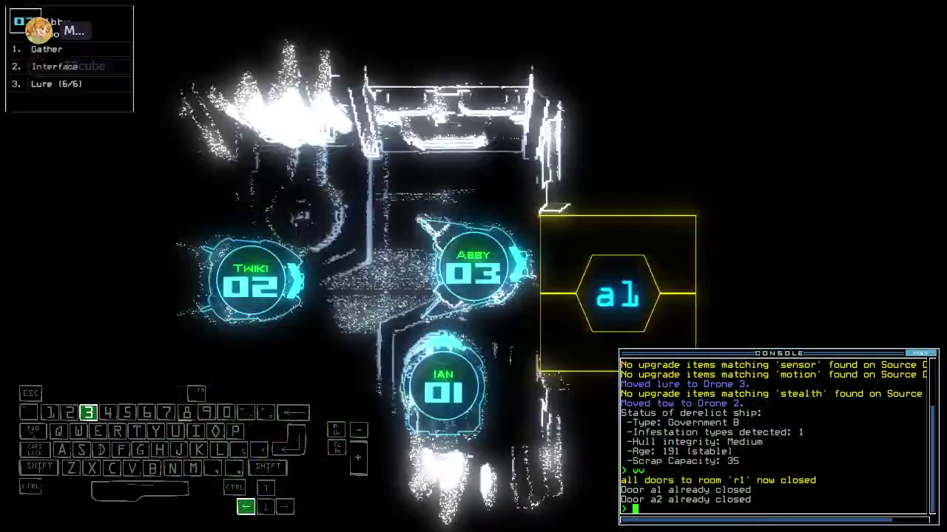
text(go)
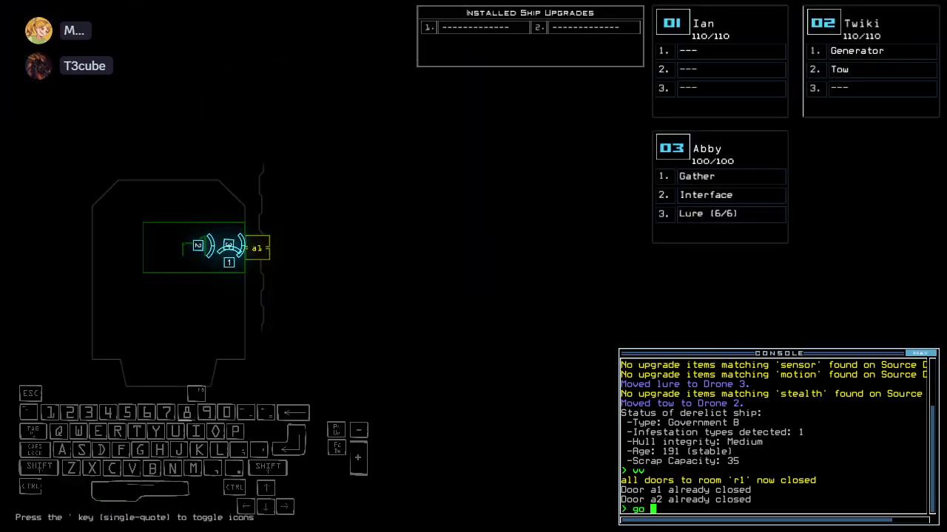
key(Tab)
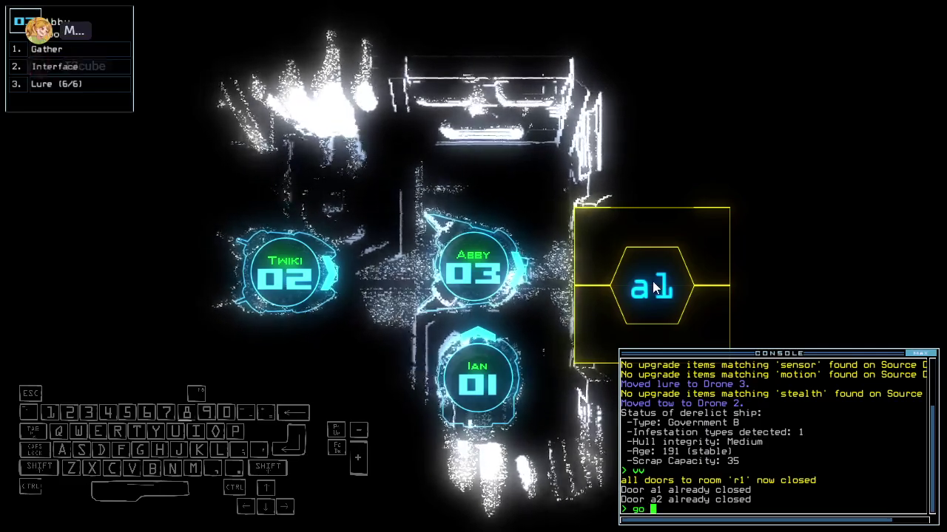
Launch the mission, gather scrap repeatedly and activate the generator.
key(Return)
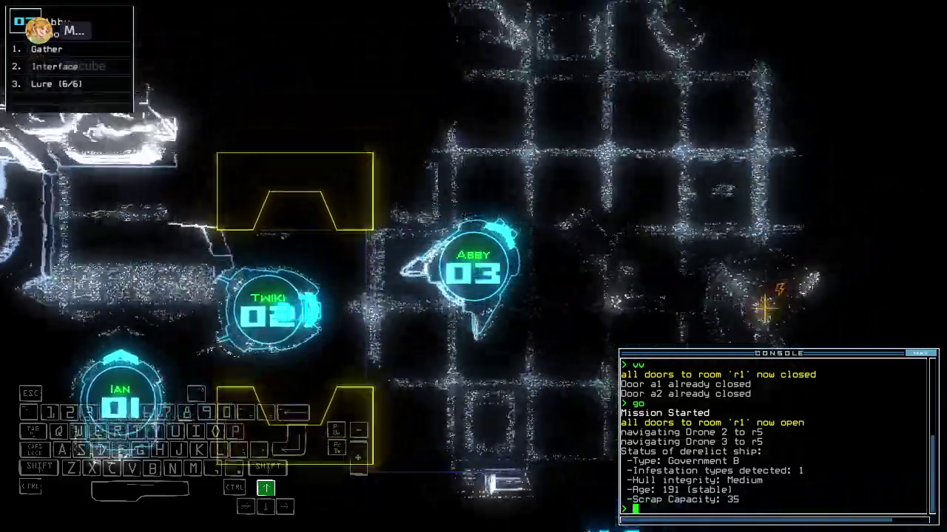
text(g)
key(Return)
text(g)
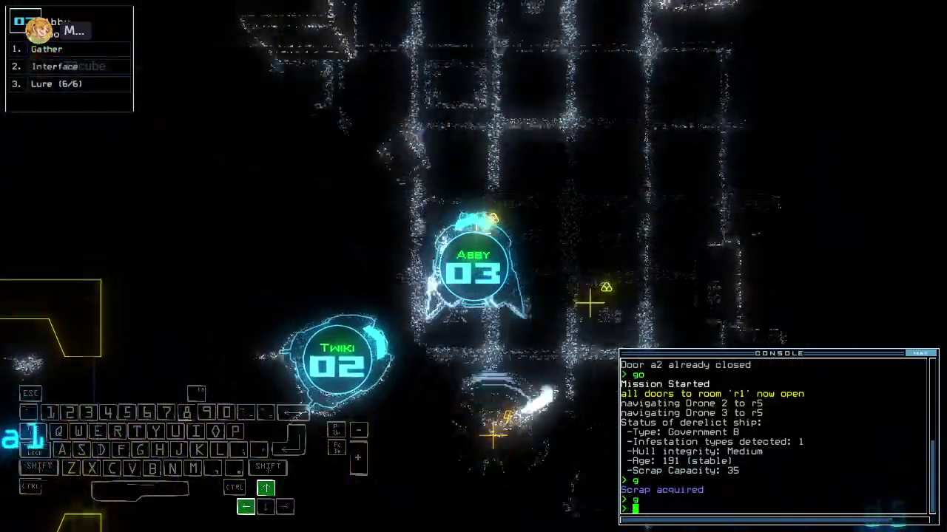
key(Return)
text(g)
key(Return)
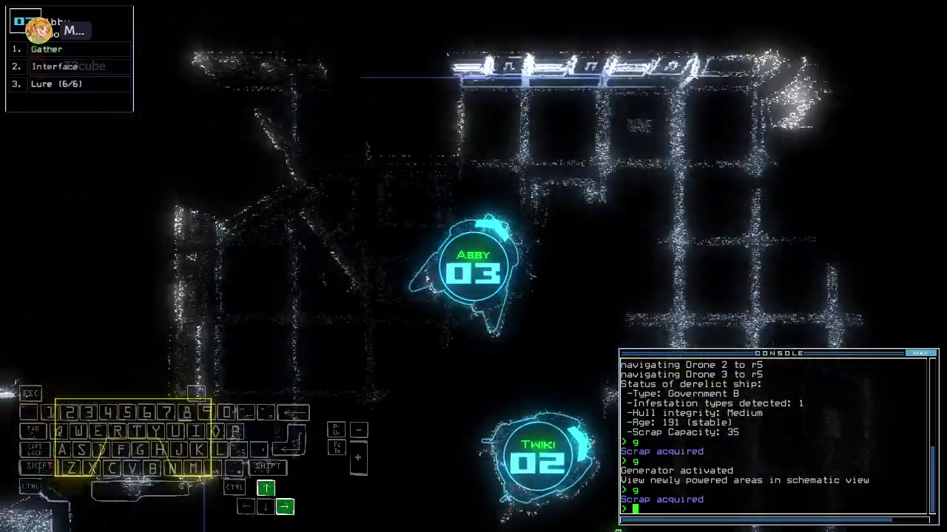
text(g)
key(Return)
key(Tab)
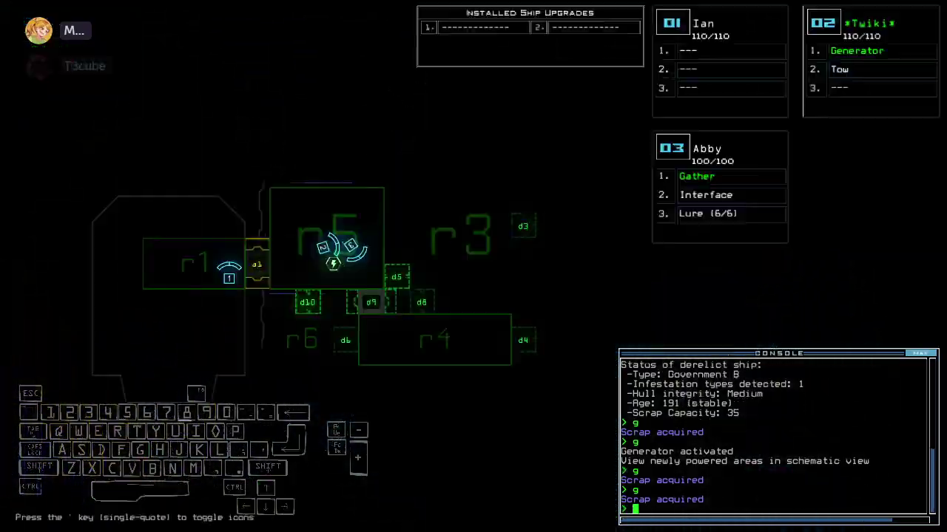
key(Tab)
text(rv)
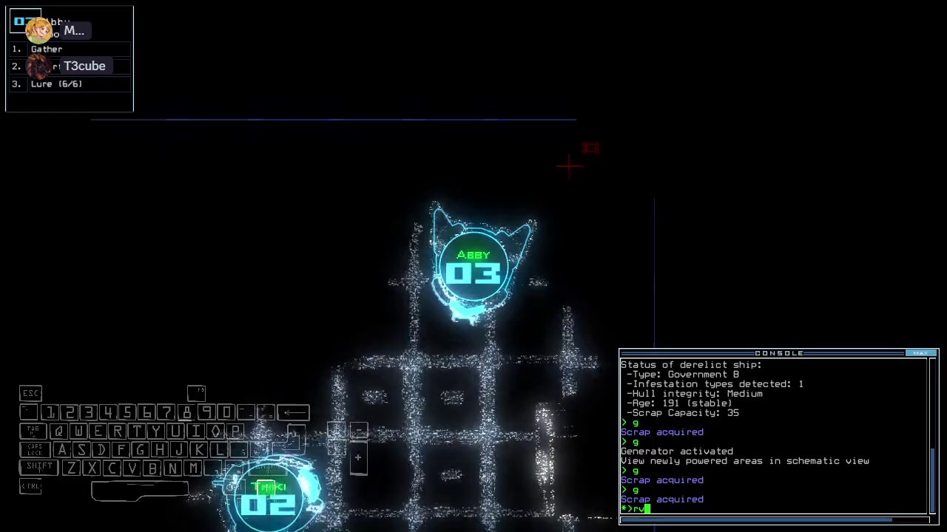
Drive drone 03 up, close the nearby door and open door d6.
key(BackSpace)
key(BackSpace)
key(Up)
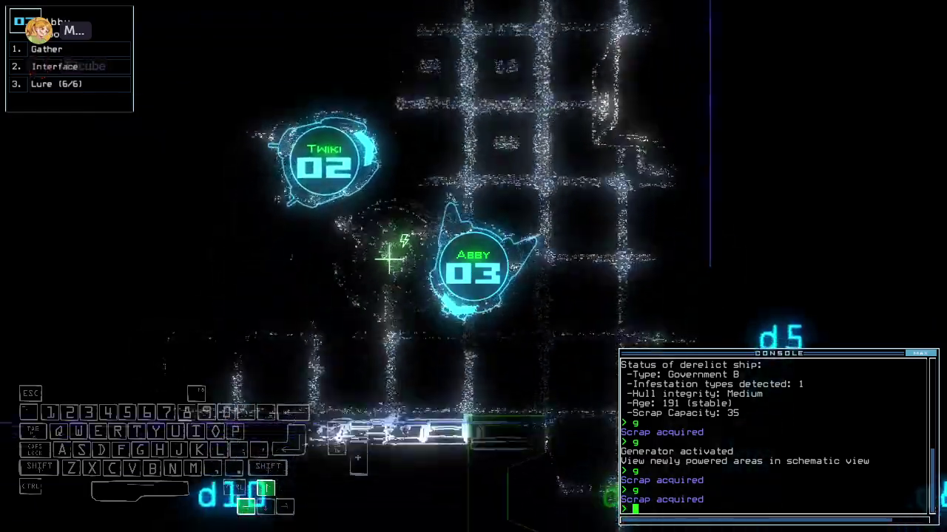
text(c)
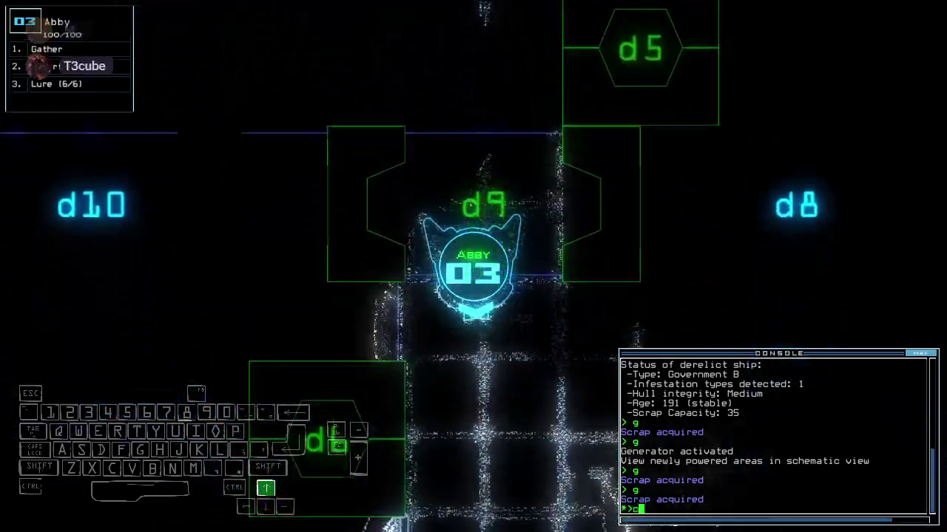
text(ccc)
key(Return)
text(d6)
key(Return)
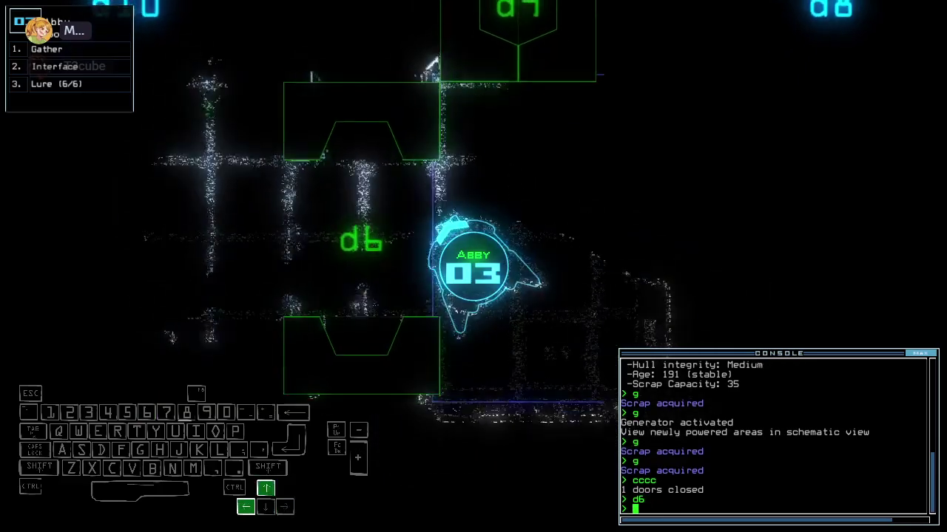
Drive drone 03 through door d6 and on through door d9.
key(Left)
key(Up)
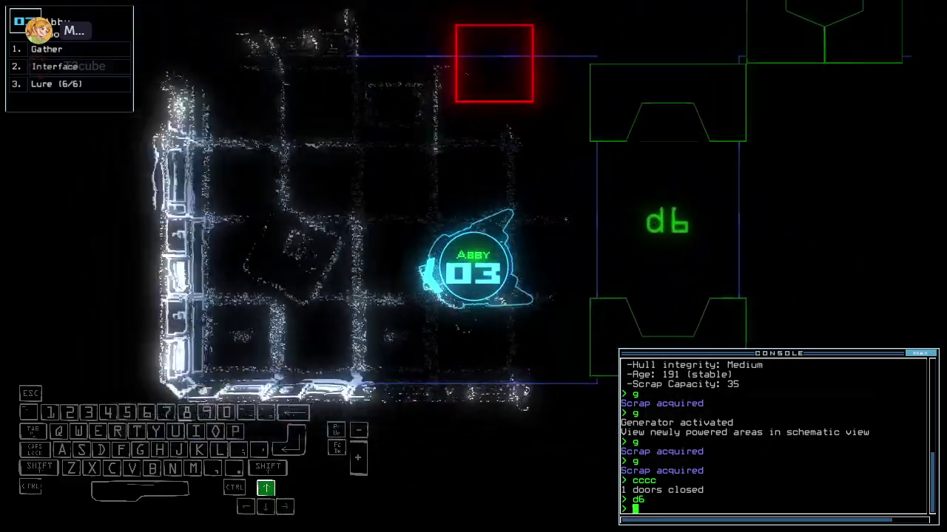
key(Right)
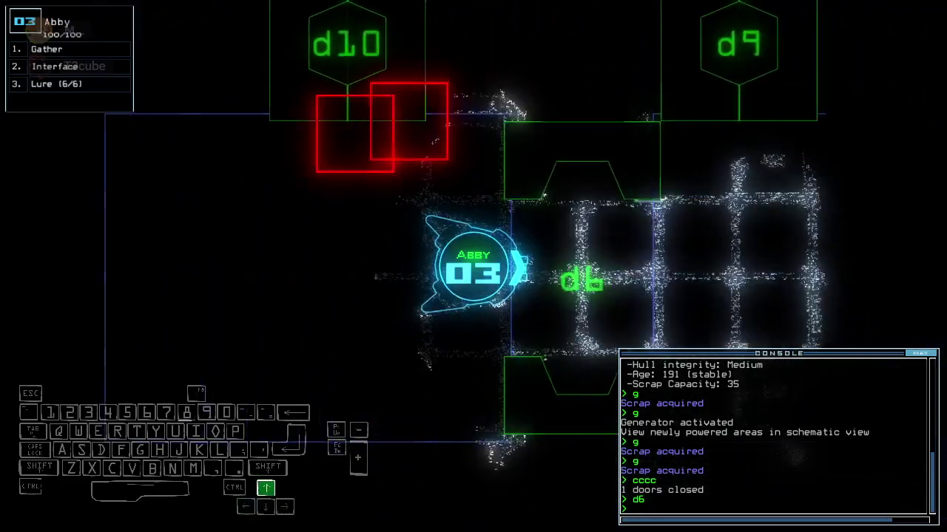
text(d6)
key(Return)
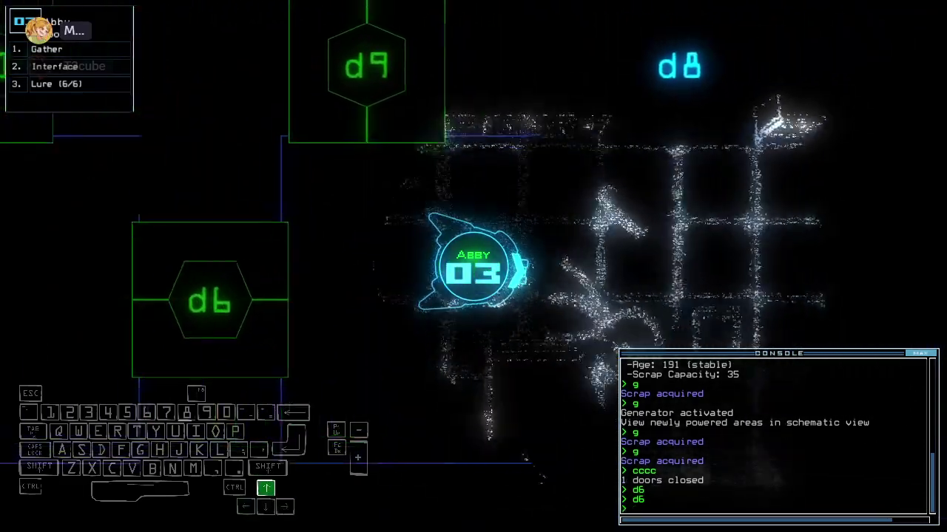
key(Left)
text(d9)
key(Return)
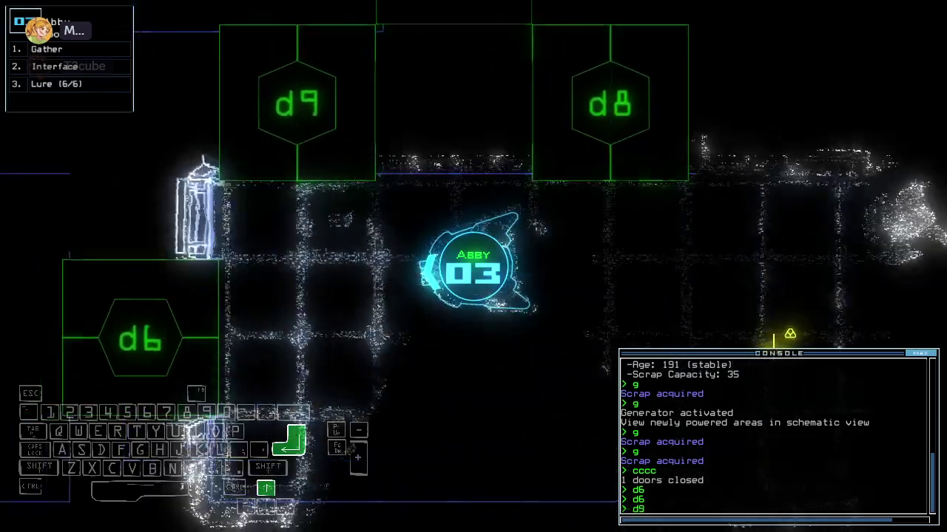
text(swap 1)
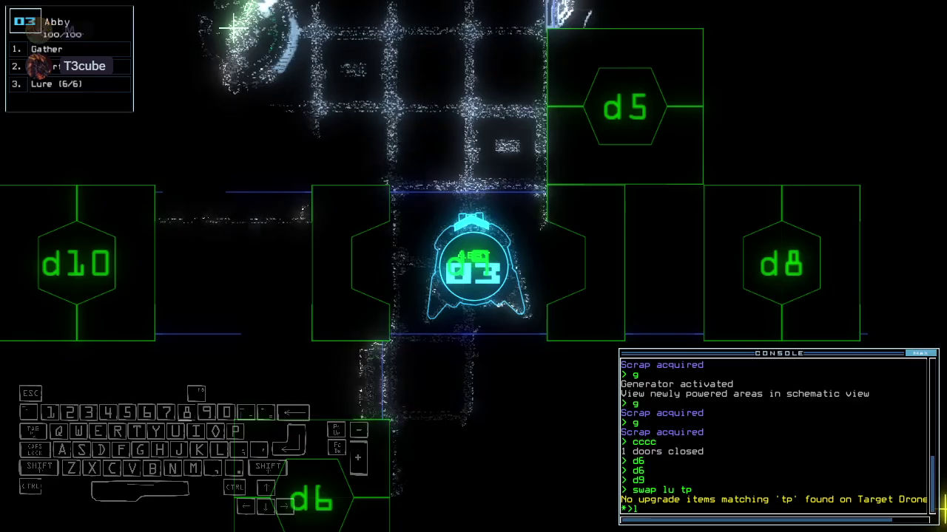
text(swap lu to)
Swap drone 02's lure and tow upgrades, close the door, and gather scrap.
key(Return)
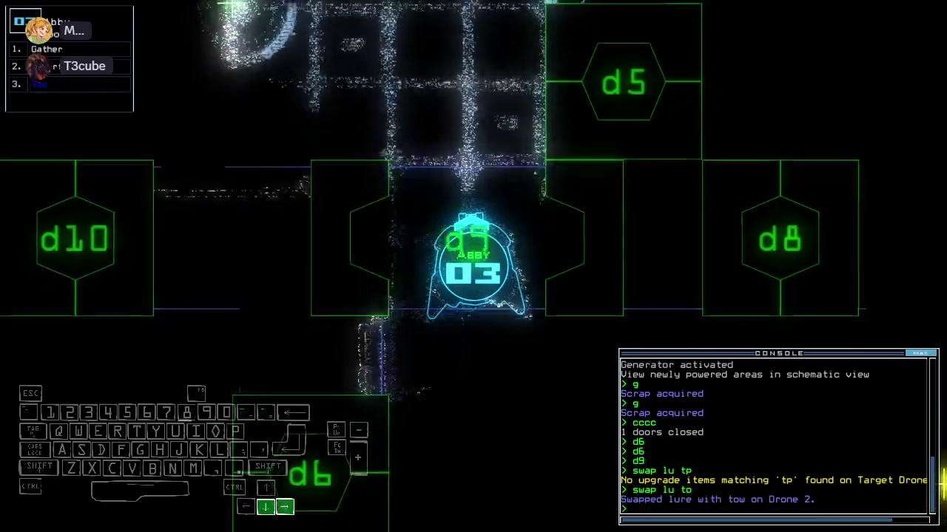
text(cccc)
key(Return)
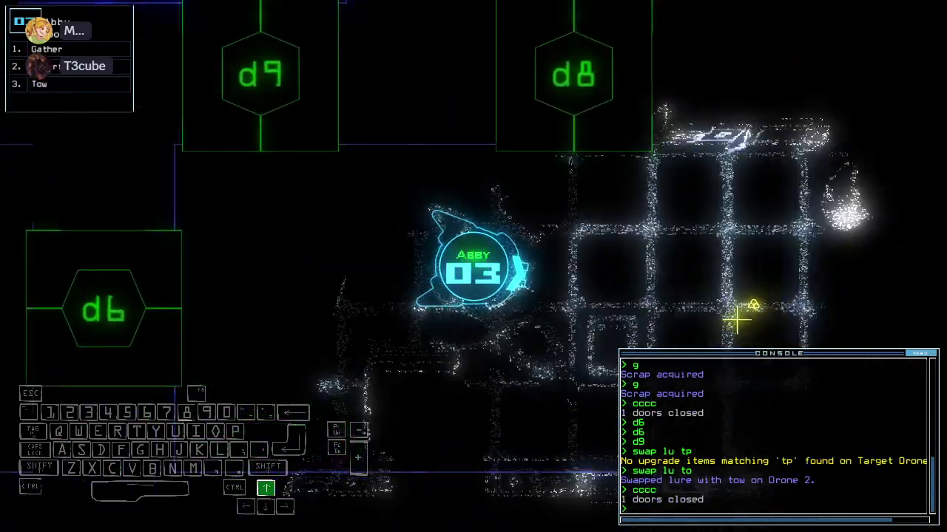
text(g)
key(Return)
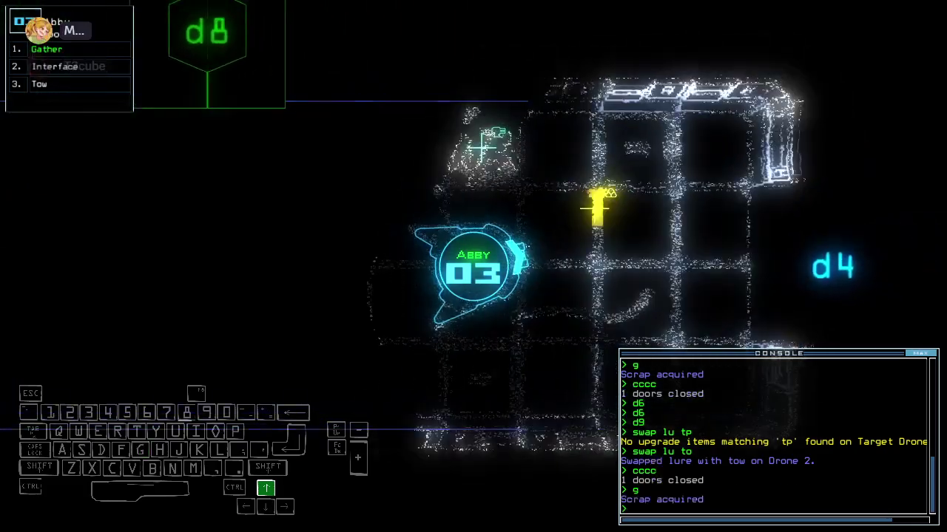
text(g)
key(Return)
key(Tab)
key(Tab)
text(bbbb)
Open all the derelict's doors and steer drone 03 toward the next room.
key(Return)
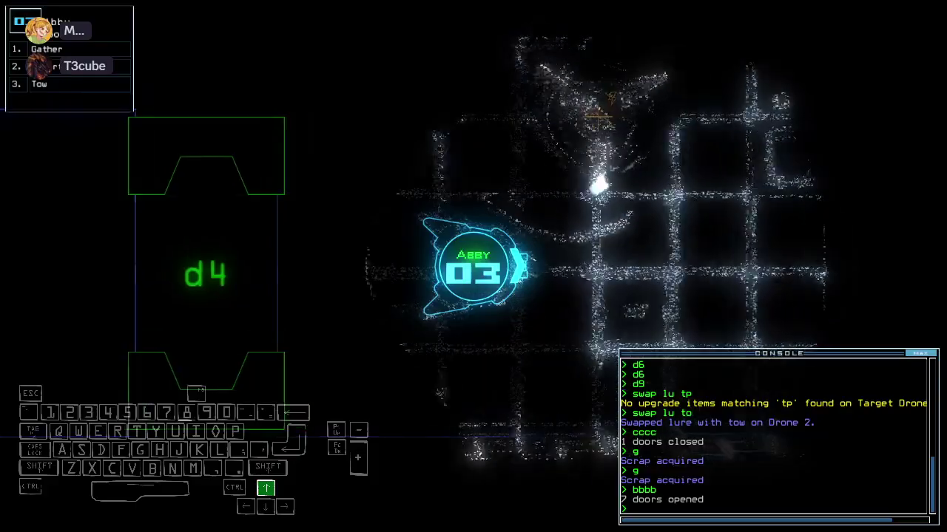
key(Left)
key(Up)
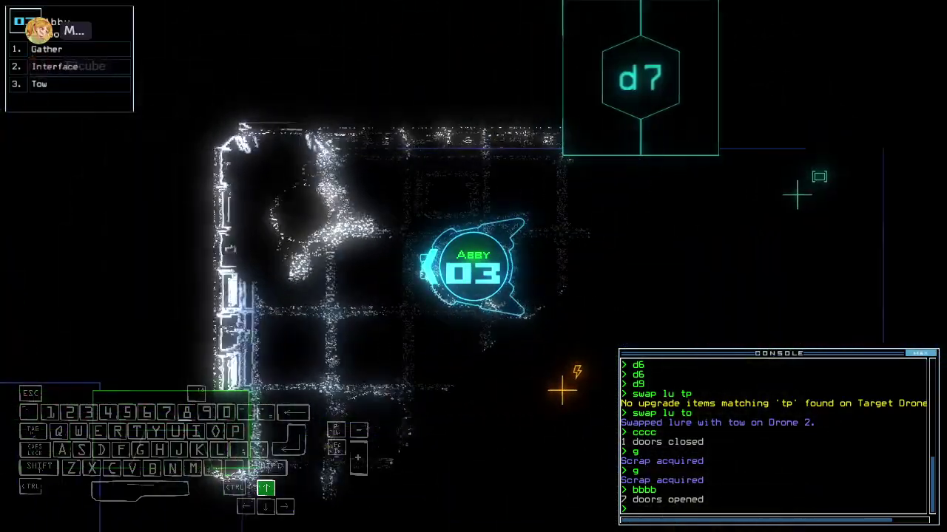
key(Escape)
text(2)
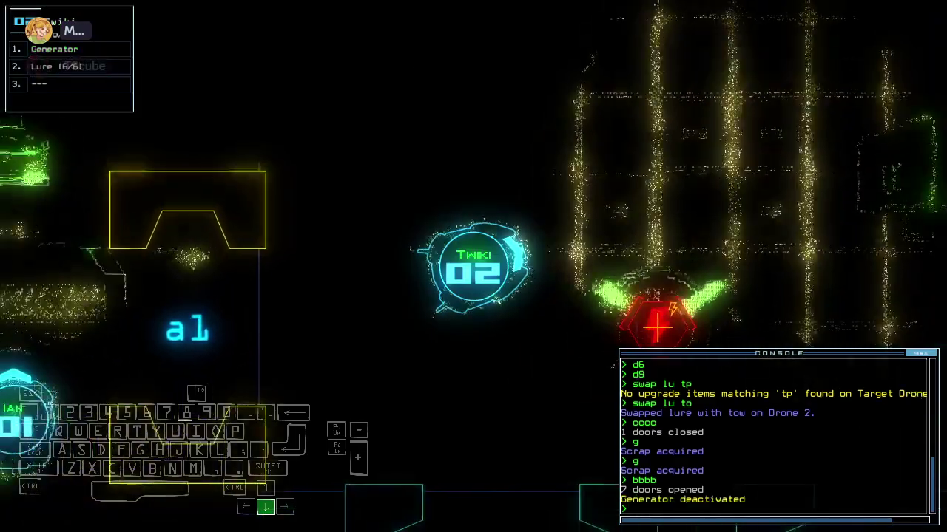
text(dd a2)
Dock drone 02 at airlock a2, open doors into r1, and activate its generator.
key(Down)
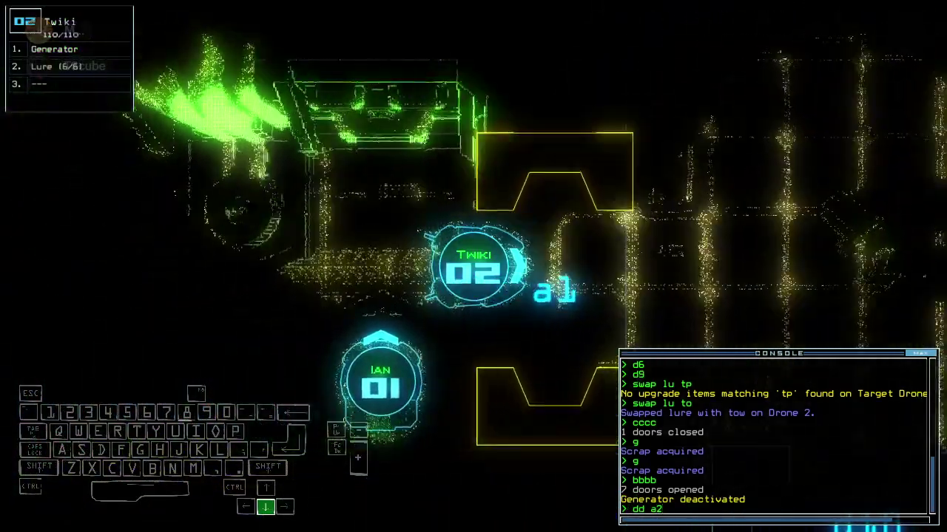
key(Return)
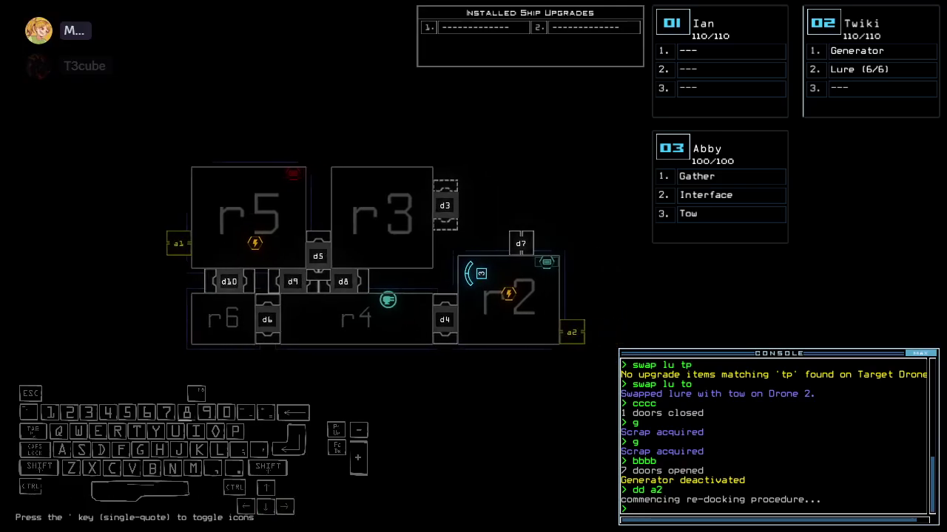
text(2arr)
key(Return)
key(Up)
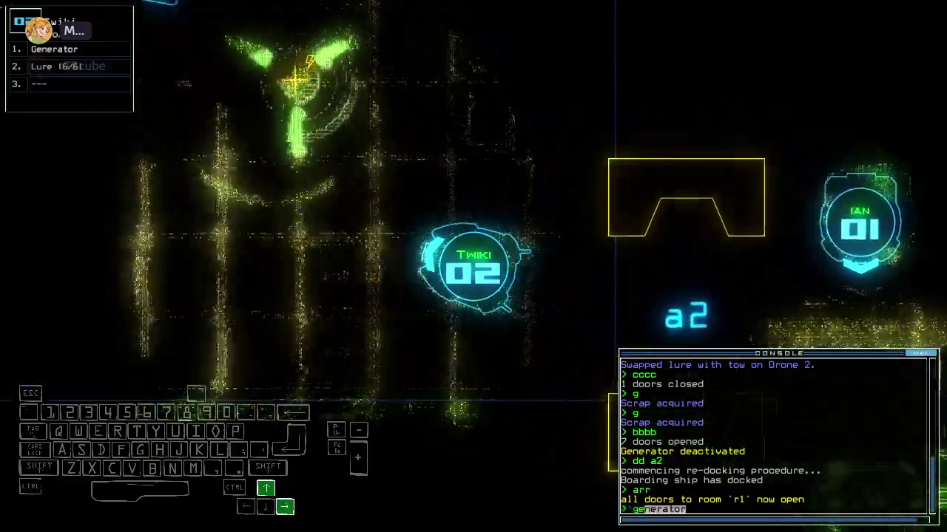
text(generator)
key(Return)
text(3r)
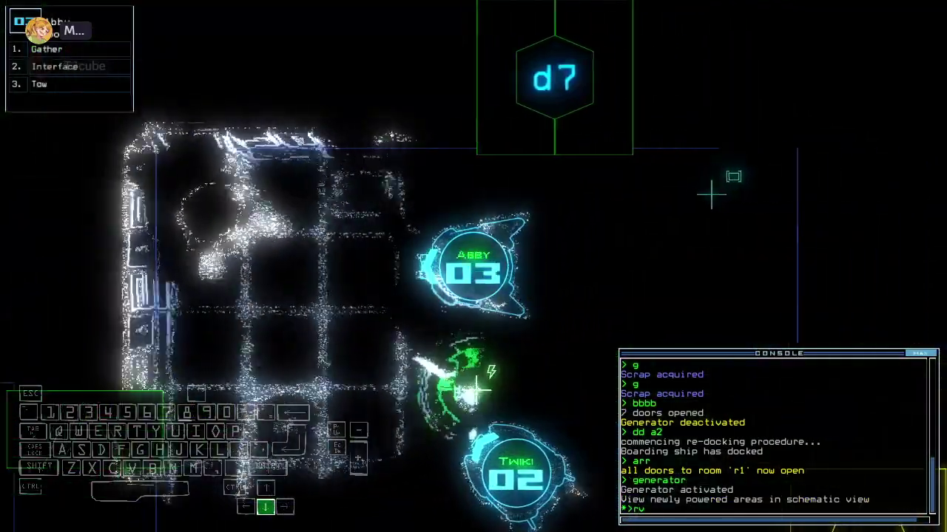
text(v)
Use drone 03's terminal interface to list commands and toggle ship defenses.
key(Return)
key(space)
key(space)
text(df)
key(Return)
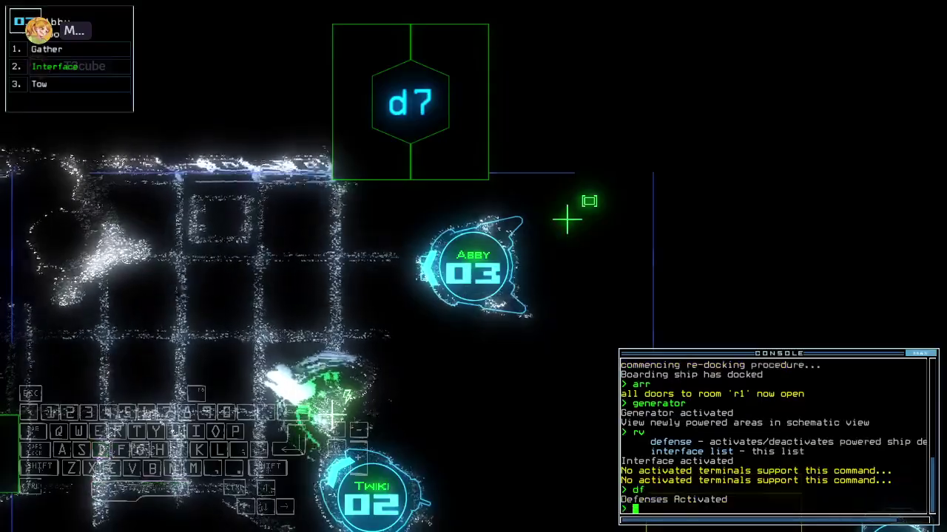
text(df)
key(Return)
text(d7)
Open door d7, drive drone 03 through, and try gathering fuel.
key(Return)
key(Up)
key(Right)
key(Up)
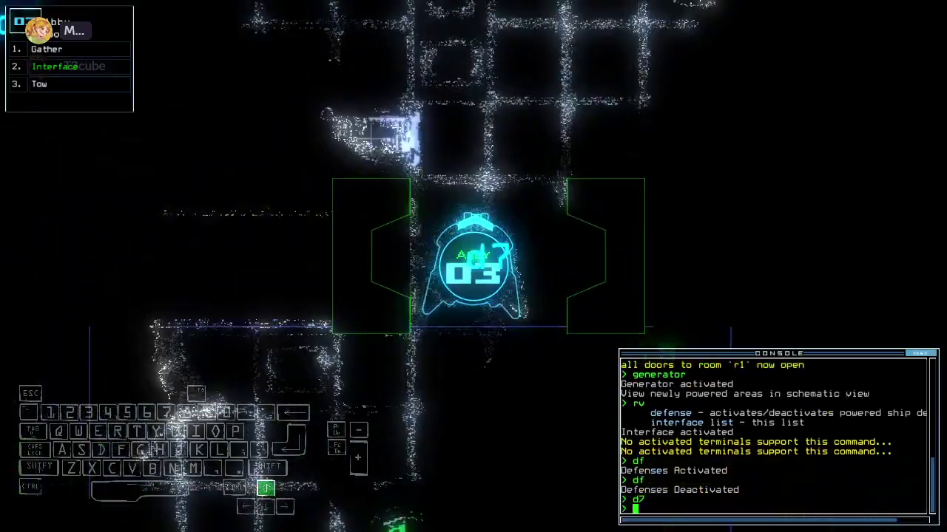
key(space)
key(Left)
text(g)
key(Return)
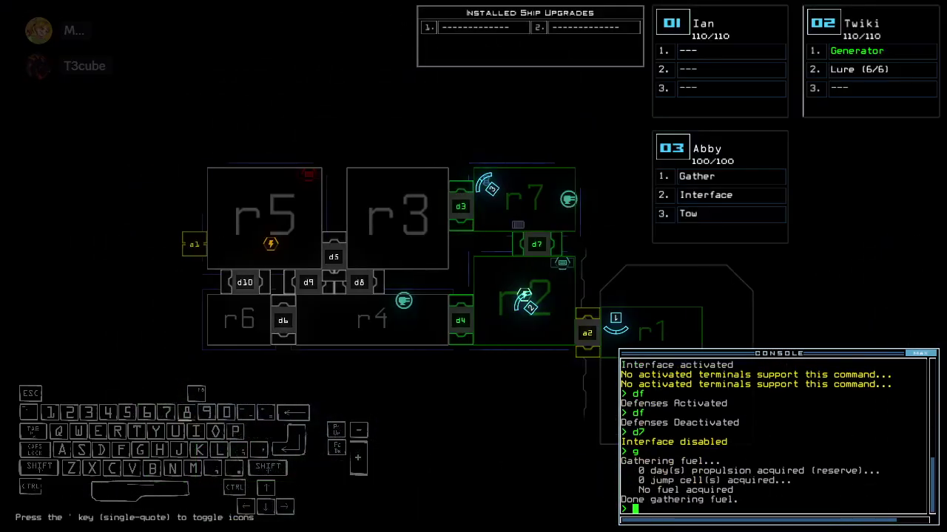
Drive drone 03 past door d3 and gather the room's scrap.
key(space)
key(Left)
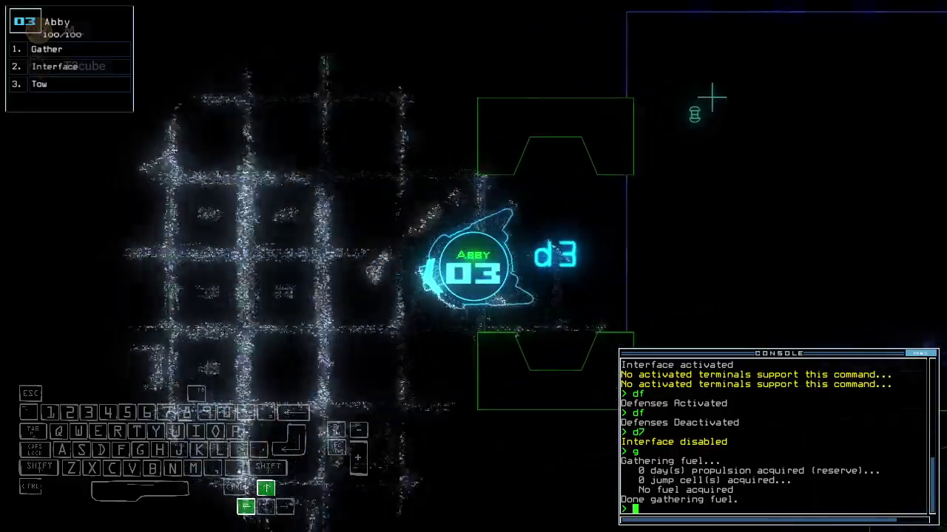
key(Right)
text(g)
key(Return)
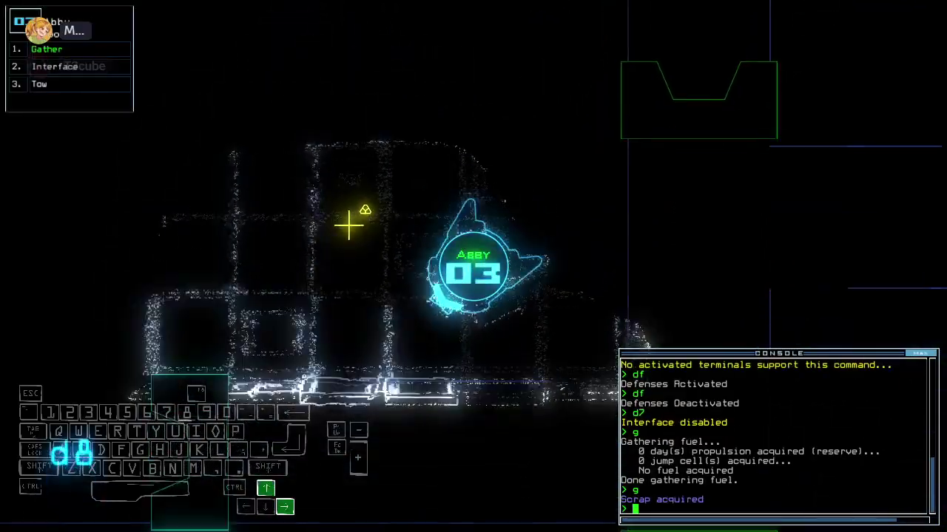
text(g)
key(Return)
text(g)
key(Return)
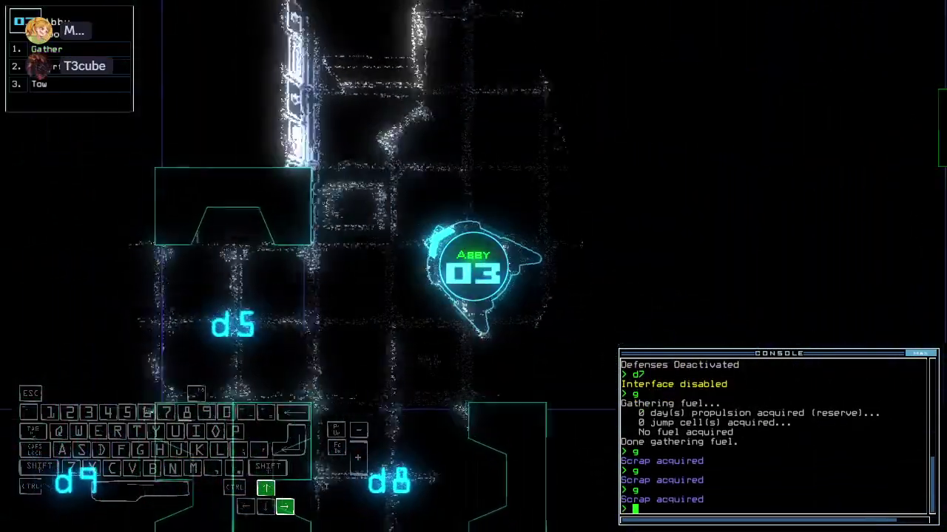
Send drone 02 back to r1, return drone 03, and transport out with 8 scrap.
key(Right)
key(Up)
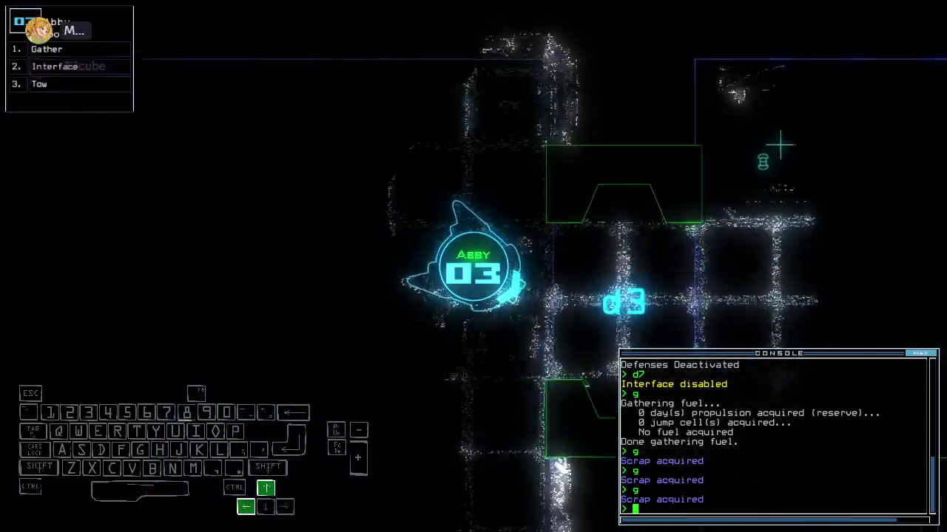
text(back 2)
key(Return)
key(Left)
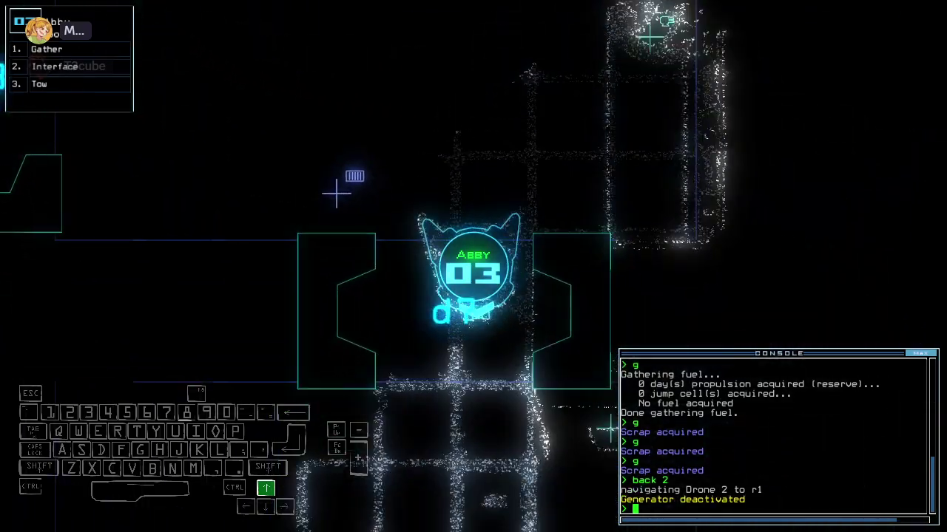
text(out)
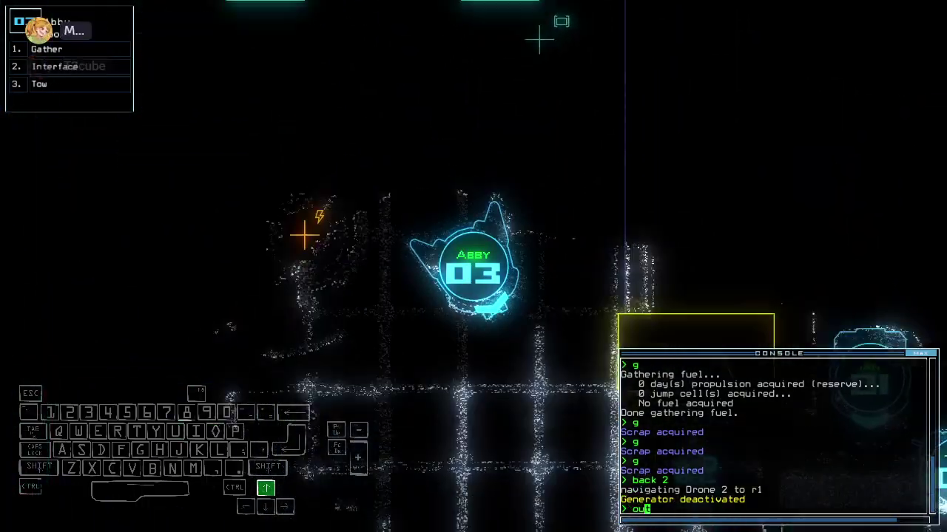
key(Right)
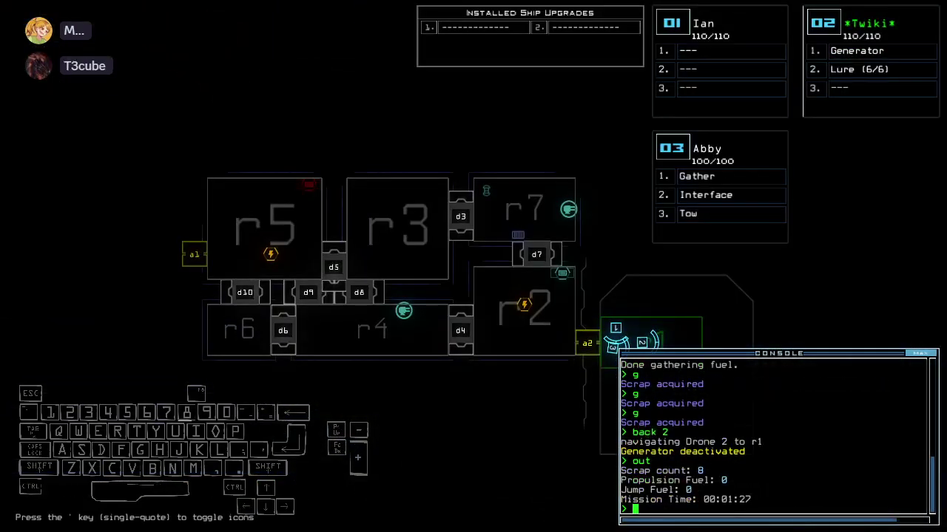
text(o)
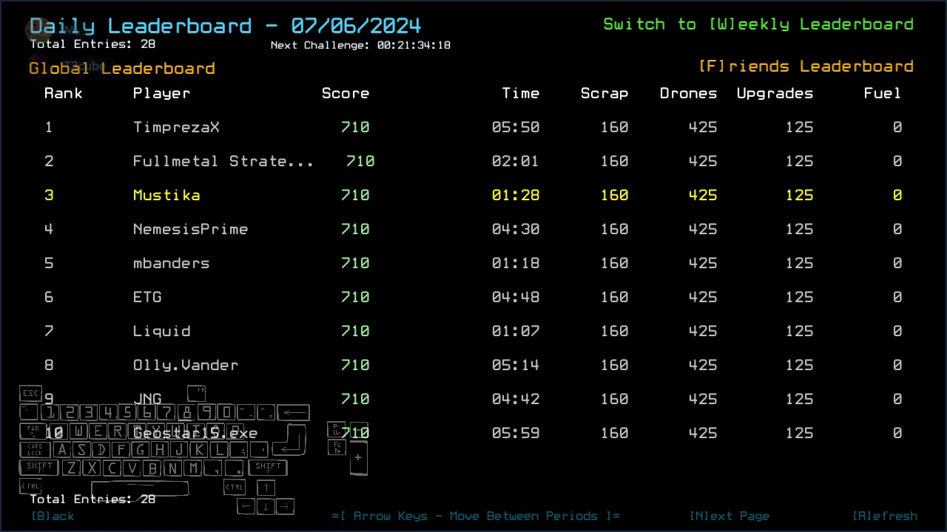
text(f)
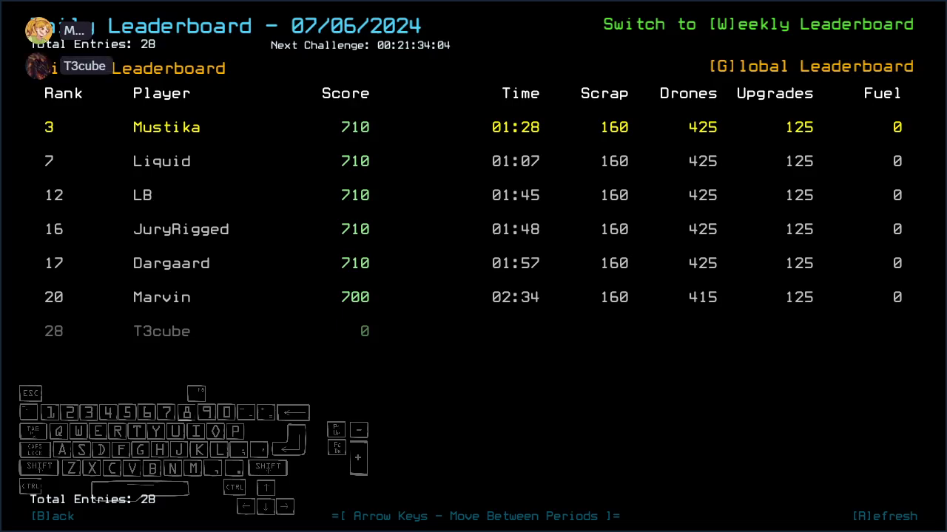
key(r)
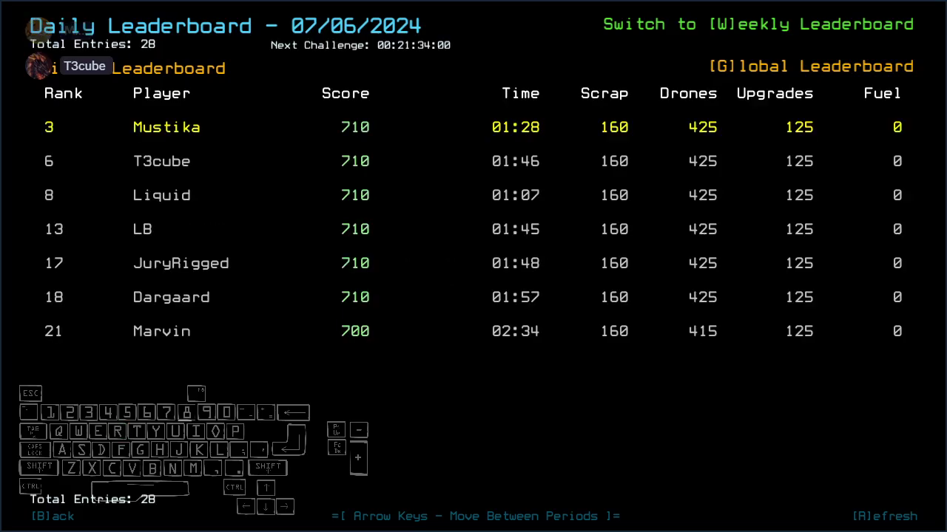
Start a new weekly challenge mission from the launcher and pan the ship map.
key(Escape)
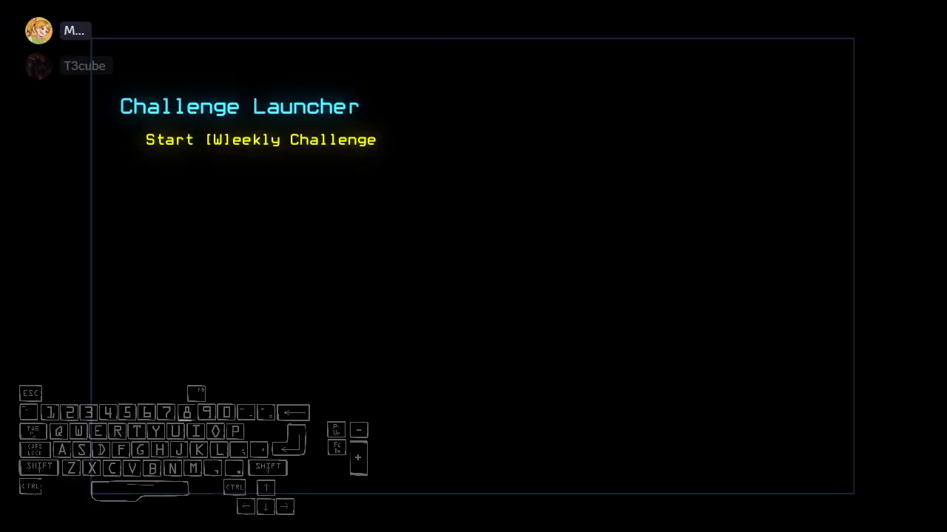
key(e)
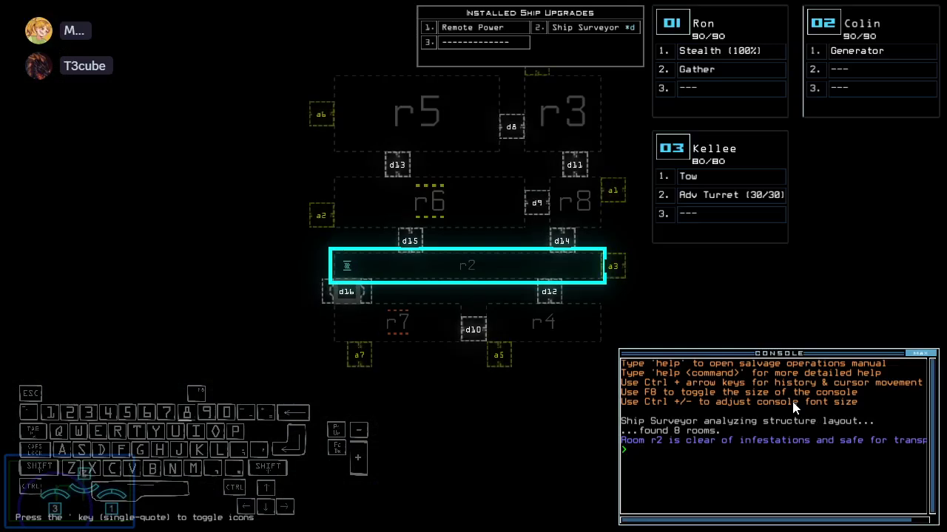
key(Right)
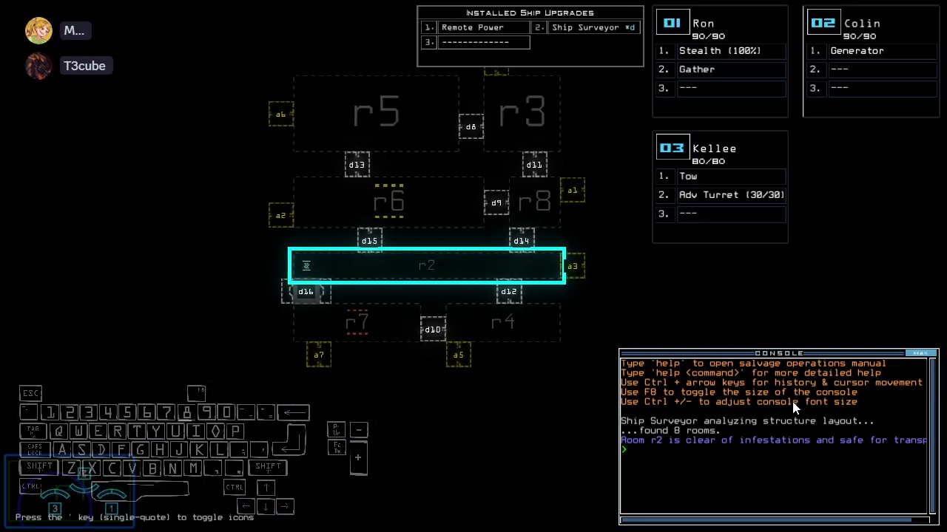
key(Right)
key(Up)
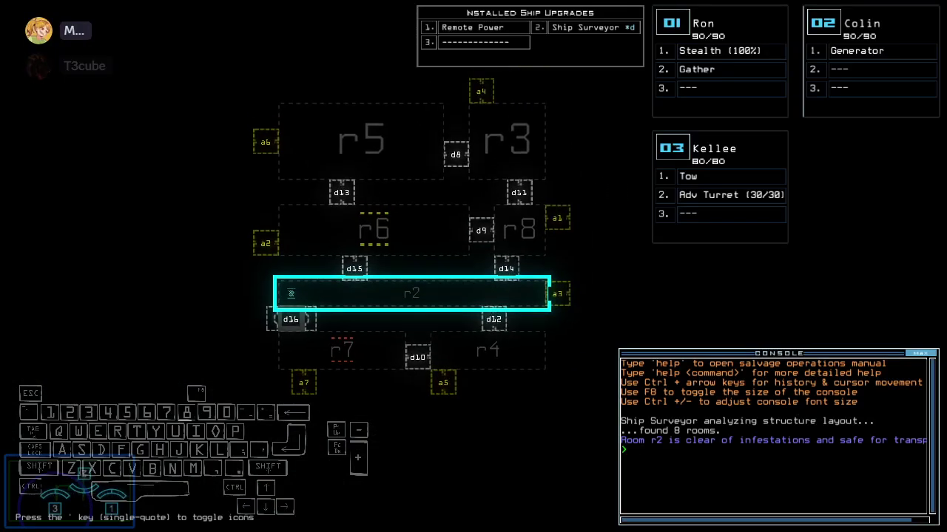
Check the derelict's status, ready drone 3 with Gather, Adv Turret and Stealth, and prepare 'transport 3 r2'.
key(Up)
text(status)
key(Return)
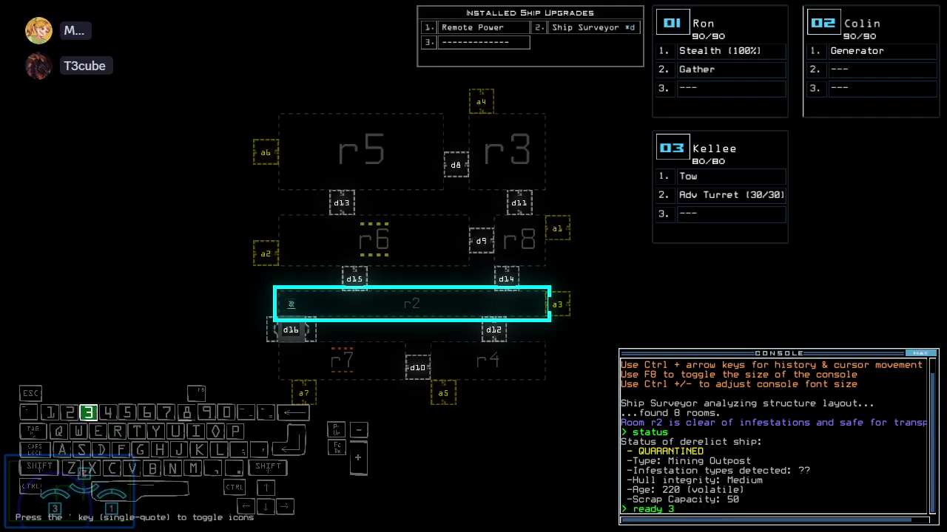
key(Return)
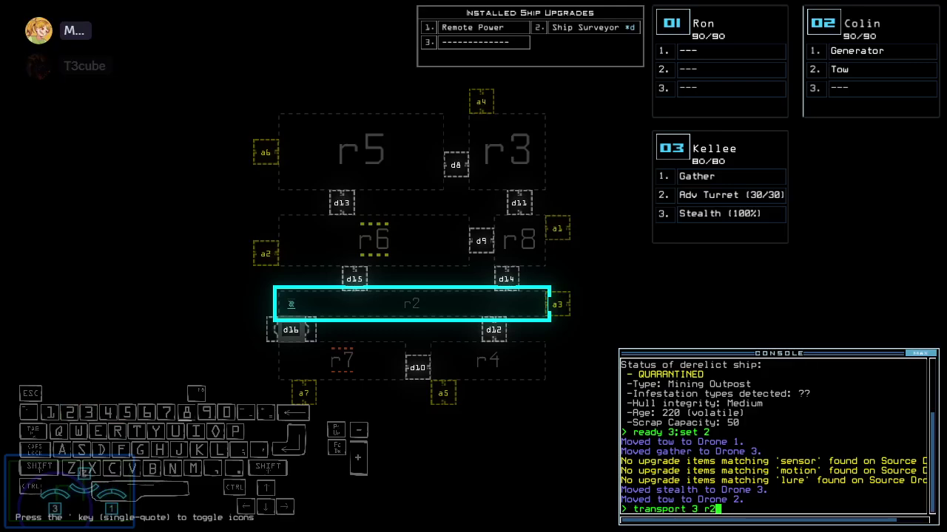
Transport drone 03 into r2 and gather all its scrap.
key(Return)
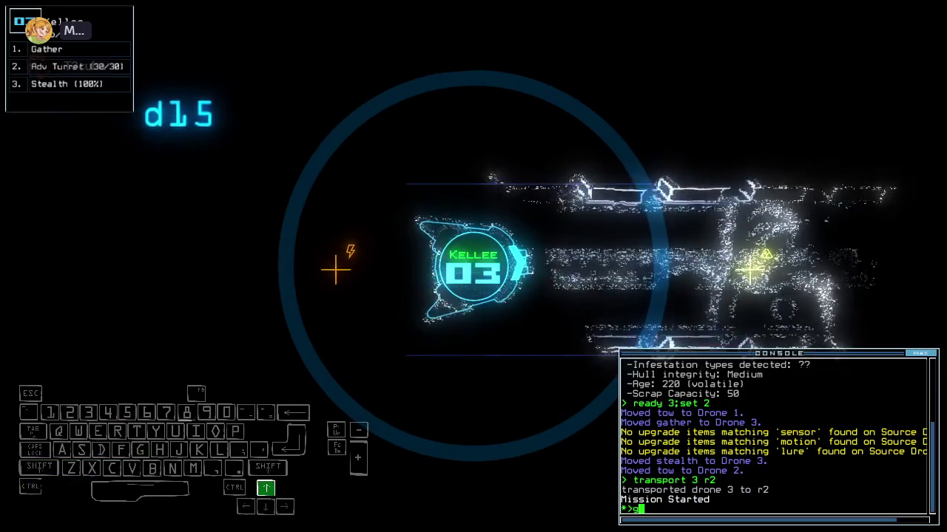
text(g)
key(Return)
text(2)
key(Return)
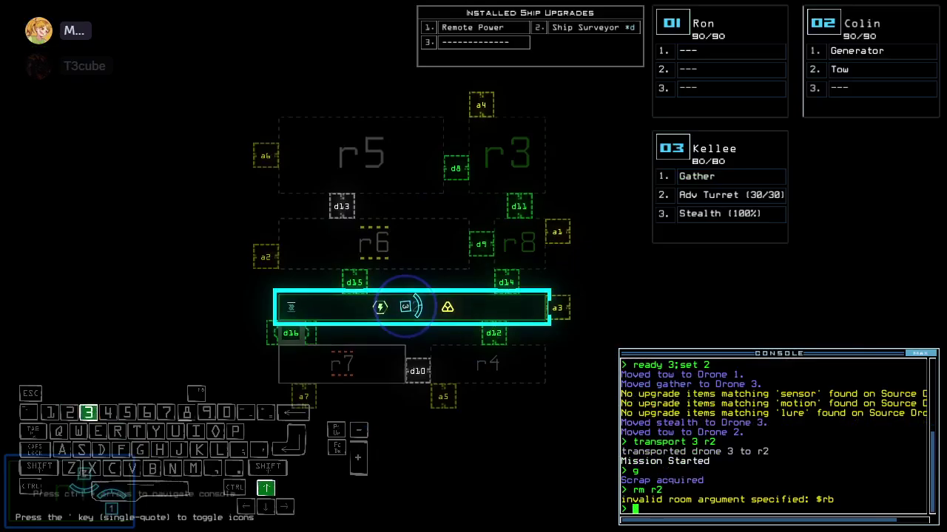
key(Up)
text(g)
key(Return)
text(g)
key(Return)
text(g)
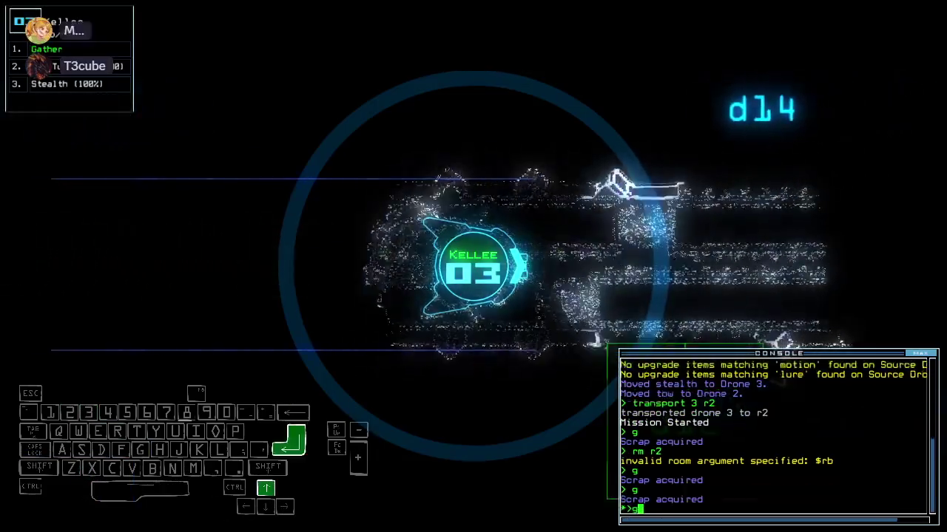
key(Return)
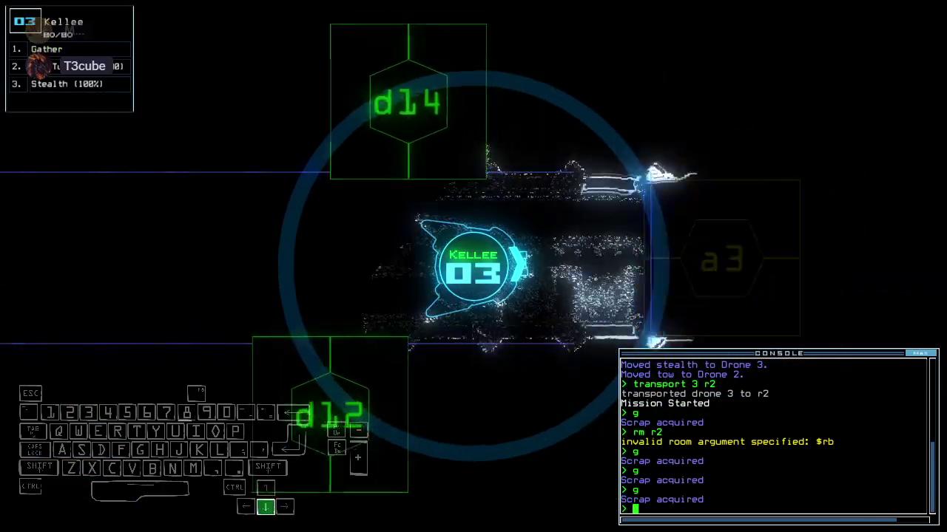
Cloak and drive through door d12, check ship status, and try door d10.
key(Right)
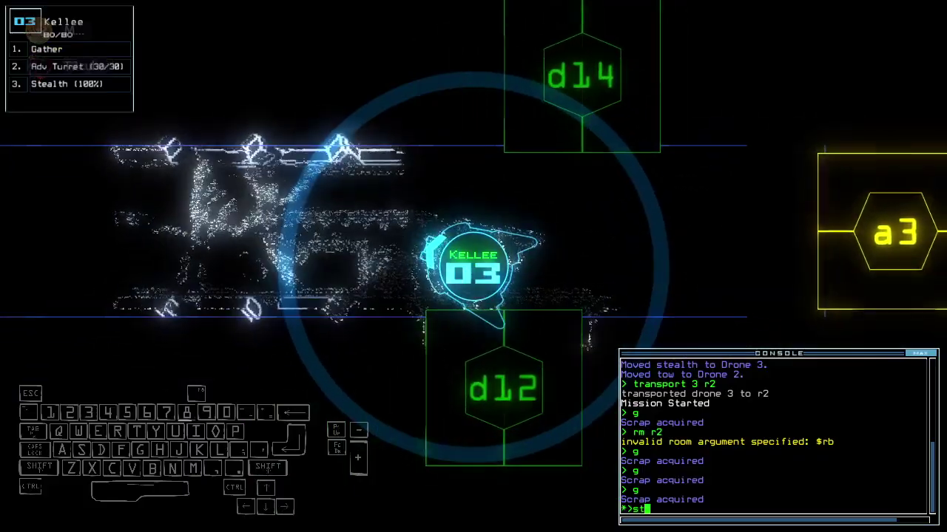
text(st;d12)
key(Return)
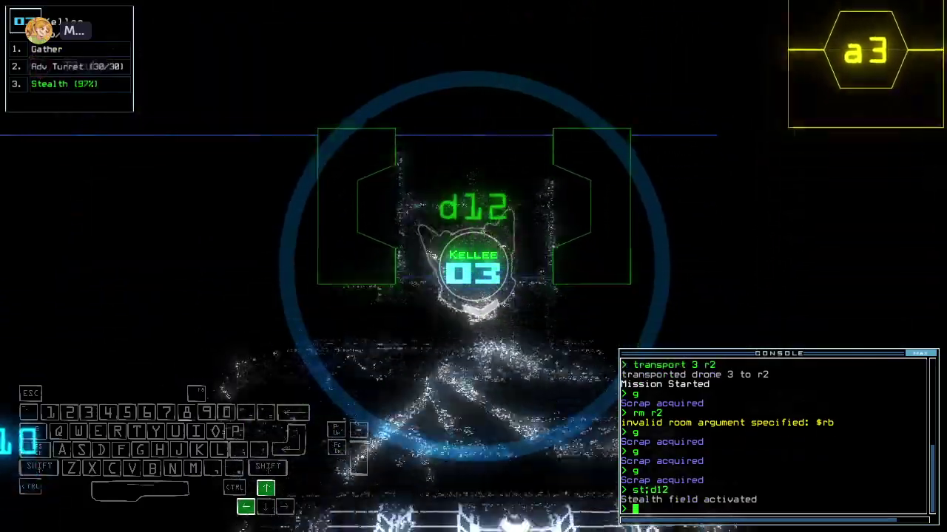
key(Right)
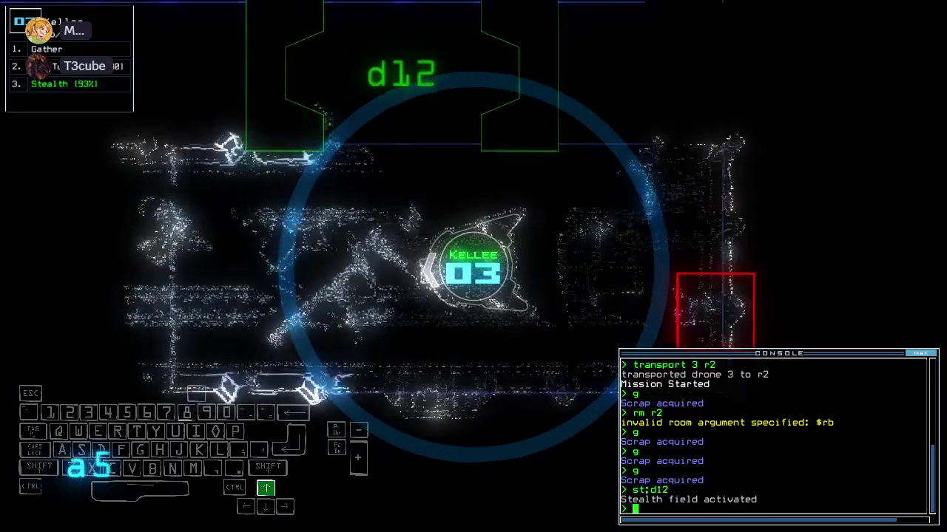
text(status)
key(Return)
text(d10)
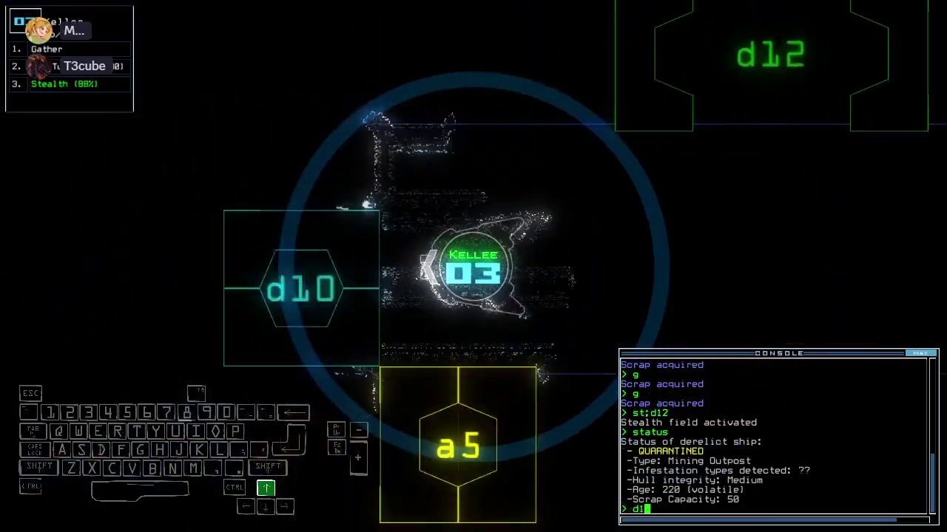
key(Return)
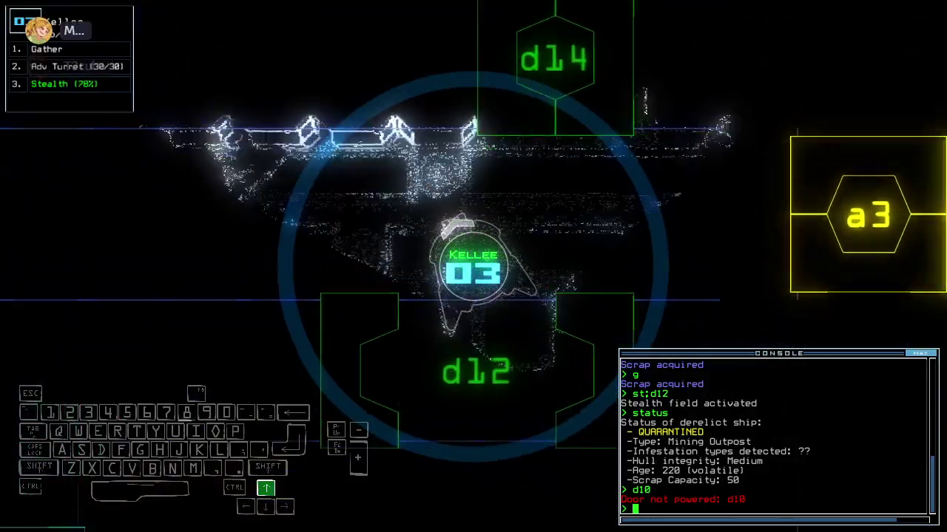
text(cccc)
Close the doors, re-cloak through door d16 into r7, and head back toward d16.
key(Return)
text(st)
key(Return)
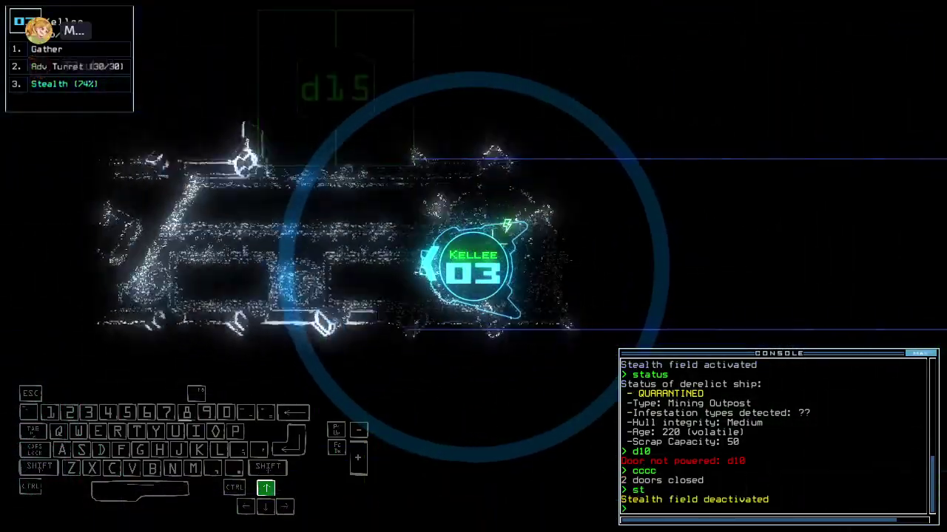
text(st;d1)
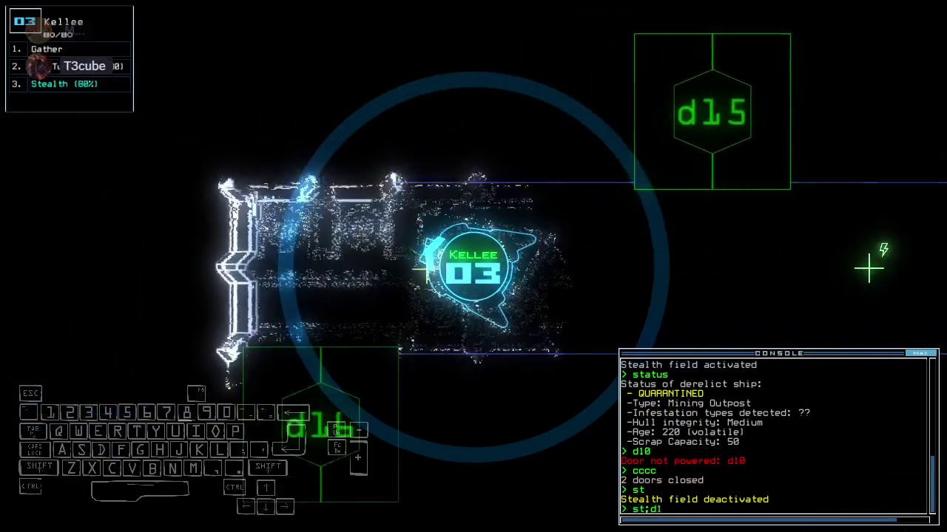
text(6)
key(Return)
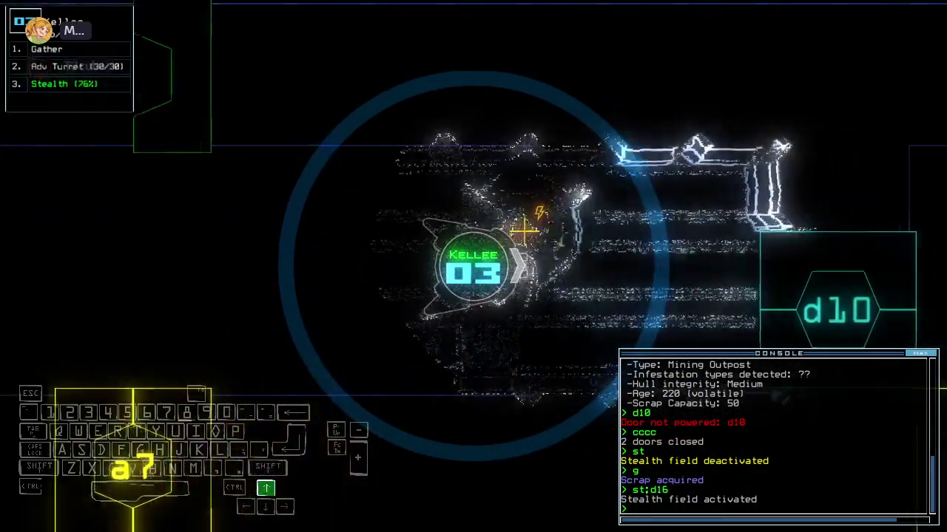
key(Left)
key(Down)
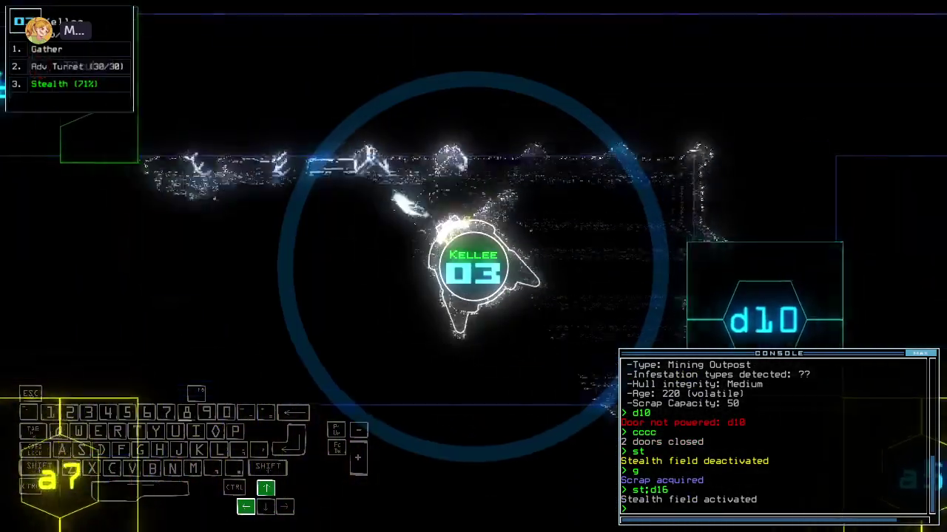
key(Up)
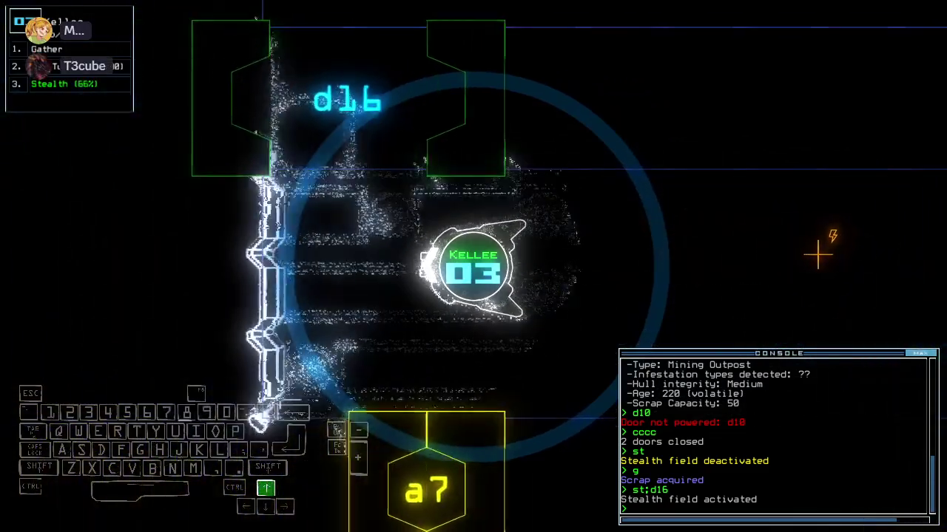
text(cccc)
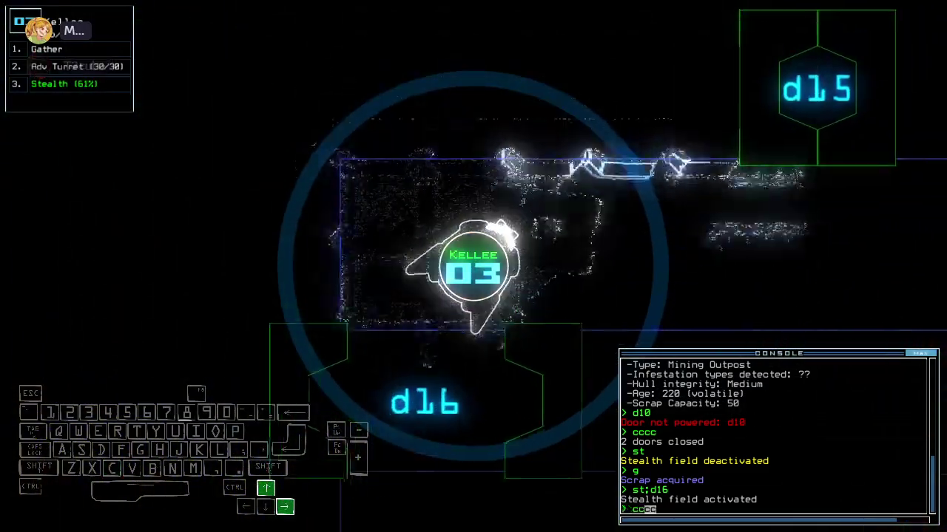
Close the door behind drone 03, open d15 and drive up across r6.
key(Return)
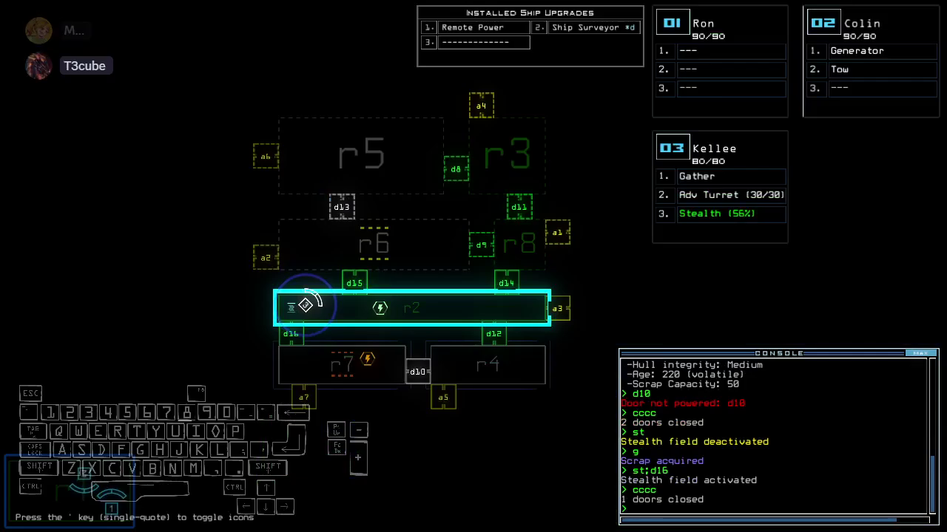
key(Up)
text(d15)
key(Return)
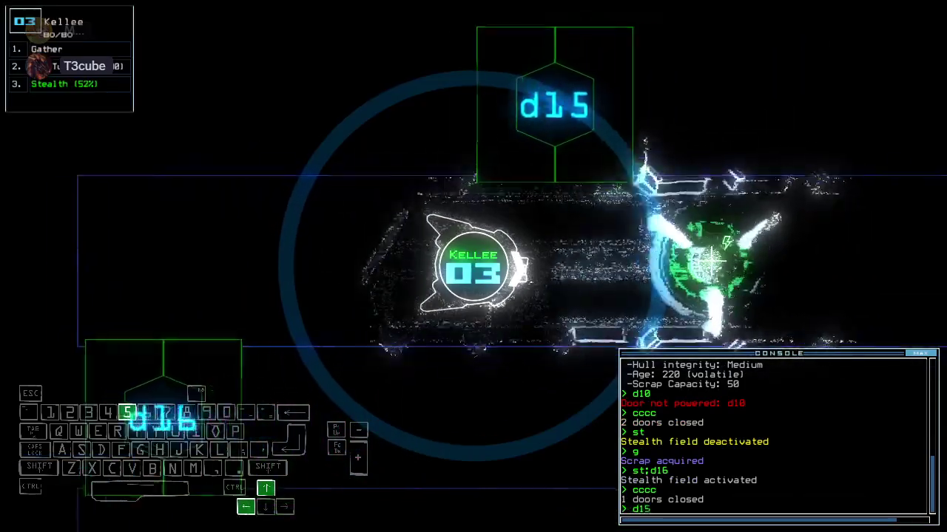
key(Left)
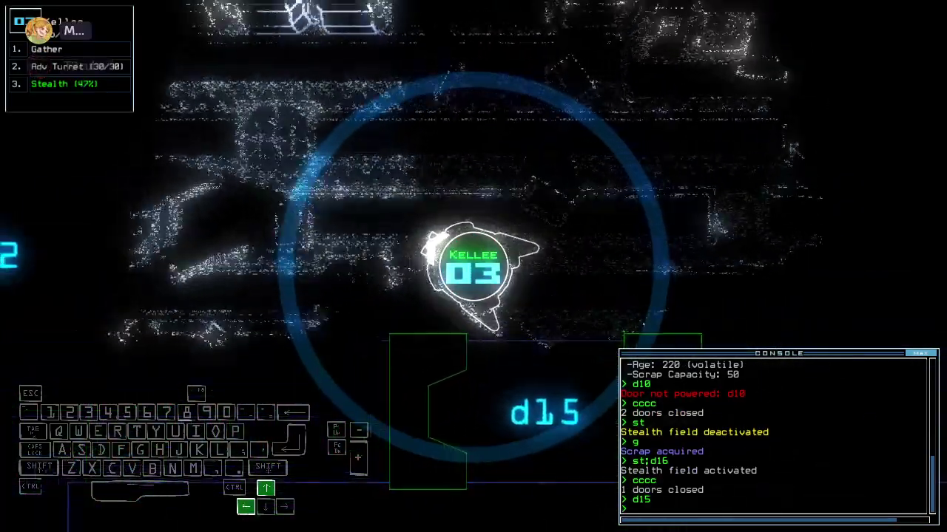
key(Left)
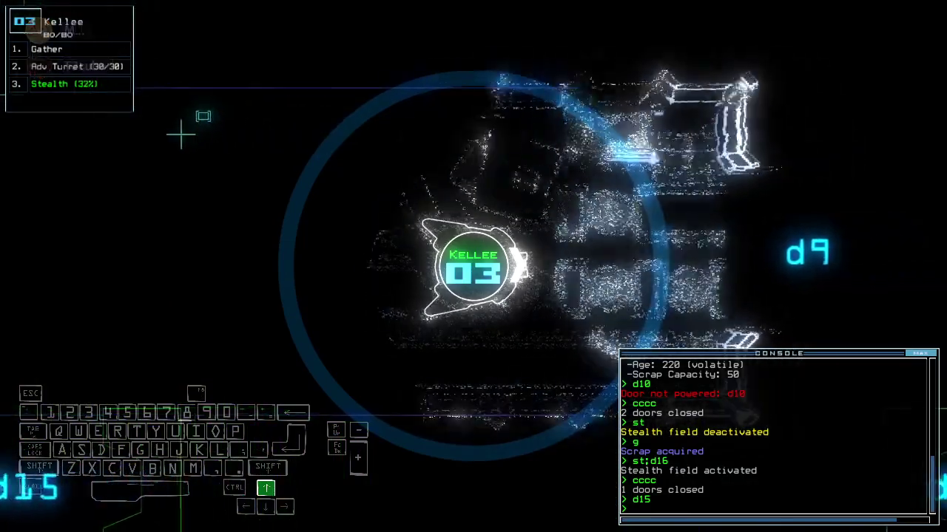
text(d9)
Open door d9, close the open doors, then reopen d9 and approach it.
key(Return)
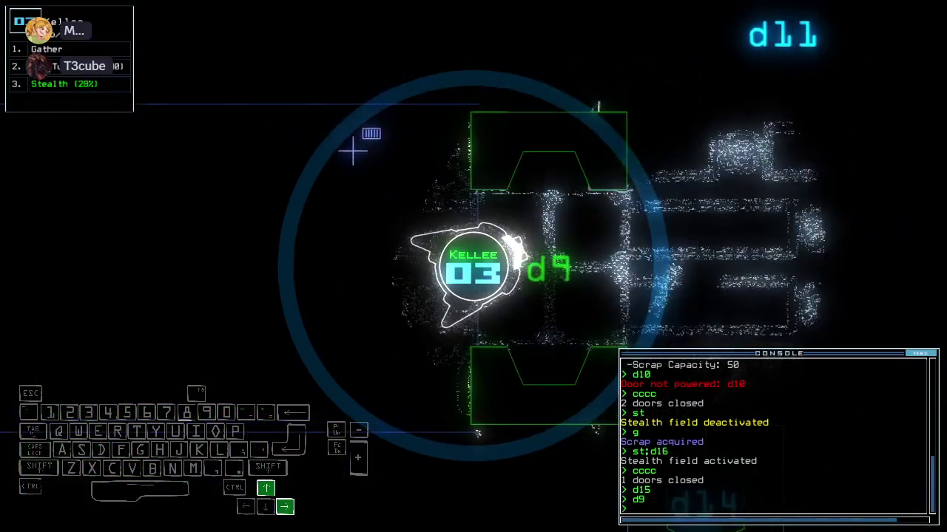
text(cccc)
key(Return)
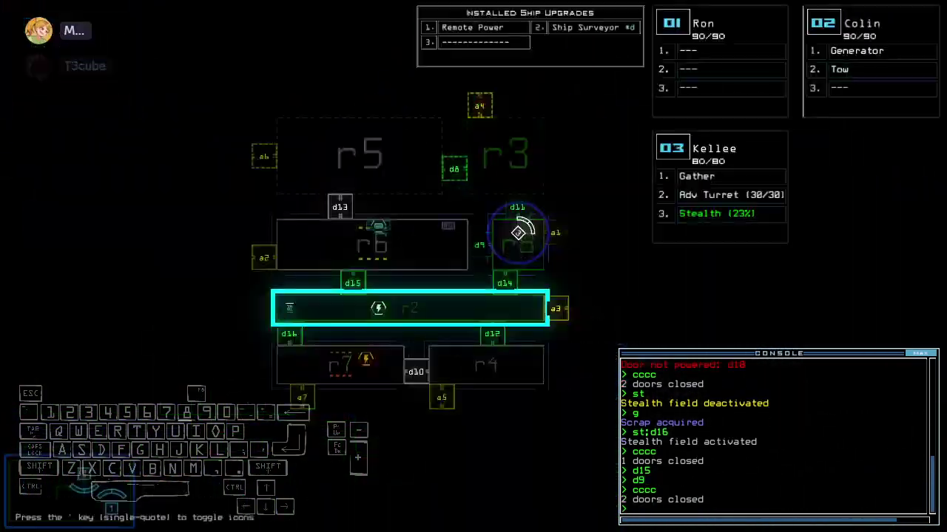
text(d9)
key(Return)
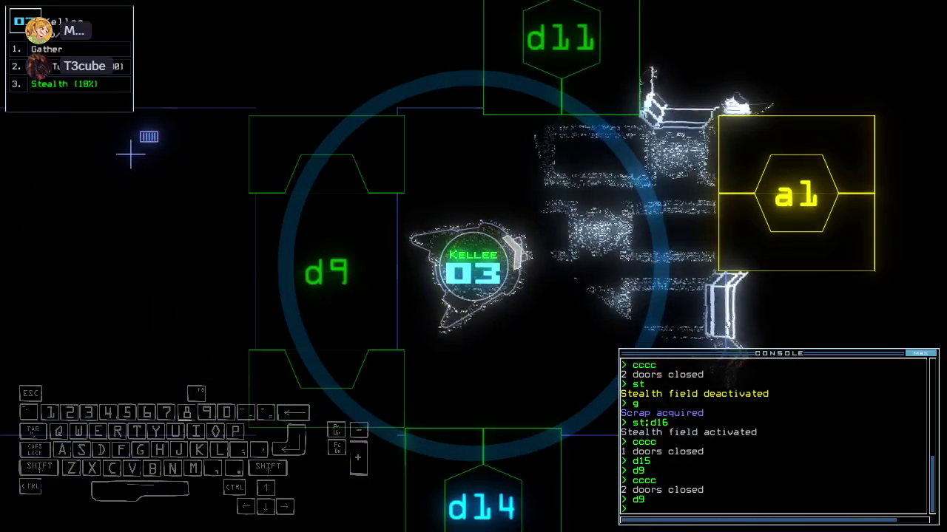
key(Down)
key(Right)
text(st)
Turn off stealth, open door d11, and close the door behind the drone.
key(Return)
text(cccc)
key(Return)
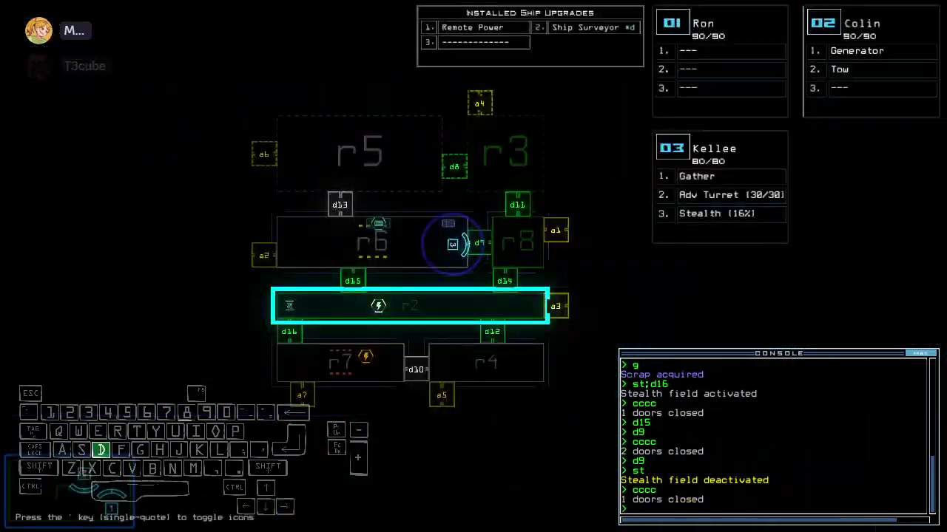
text( d11)
key(Return)
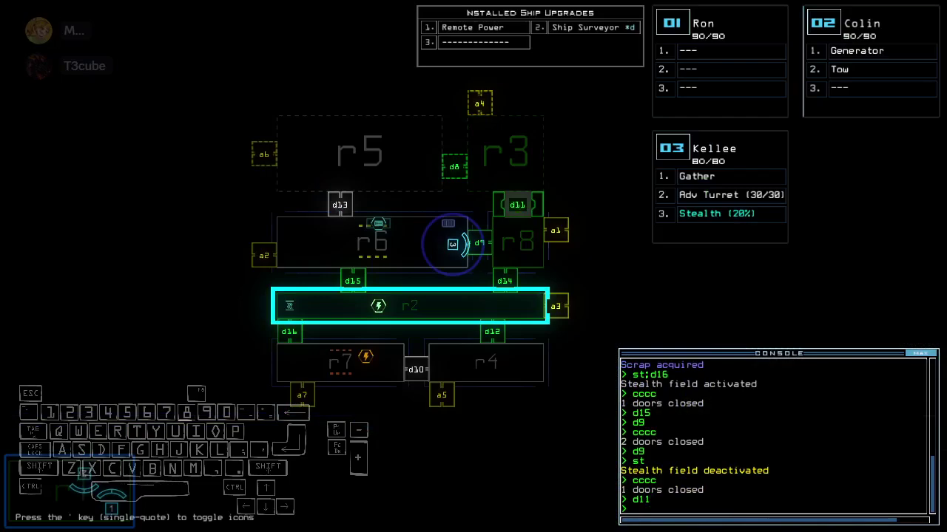
key(Tab)
text(d)
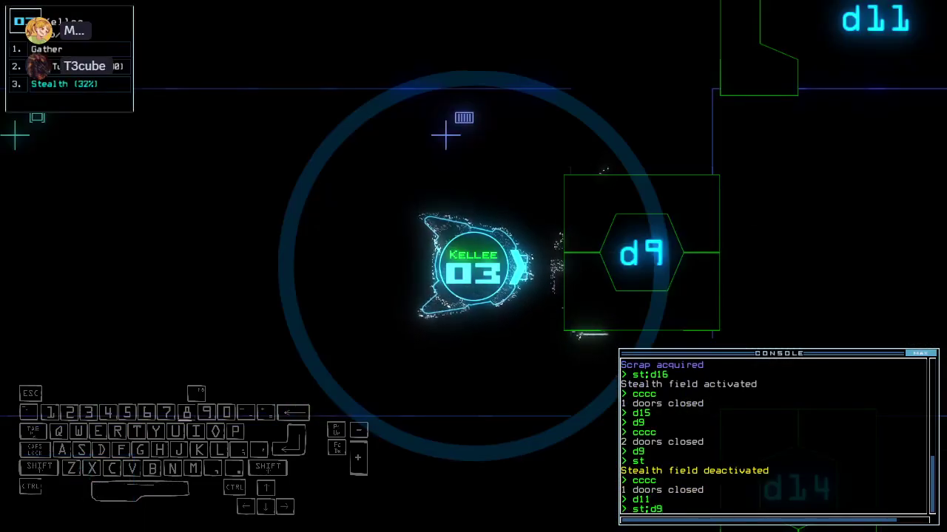
text(cccc)
key(Return)
Open doors d15 and d14 while checking the ship map.
key(Tab)
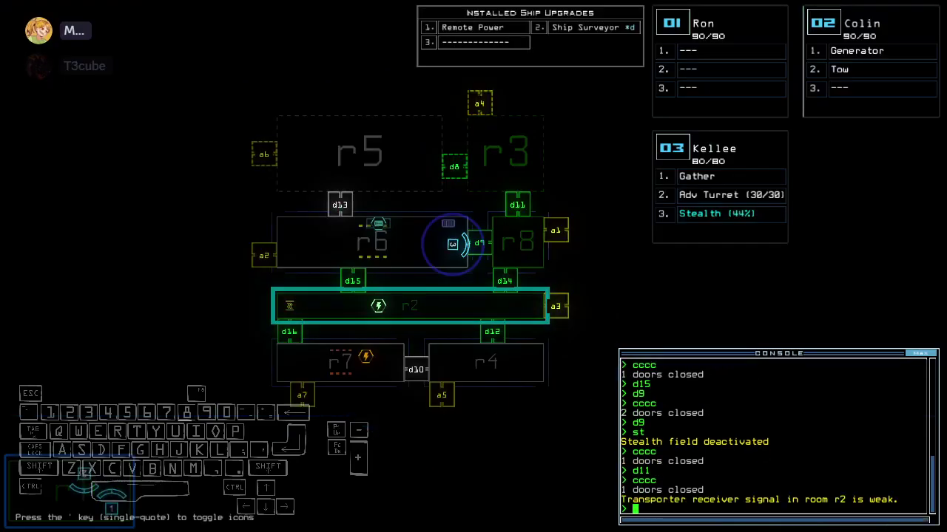
key(Tab)
text(d15)
key(Return)
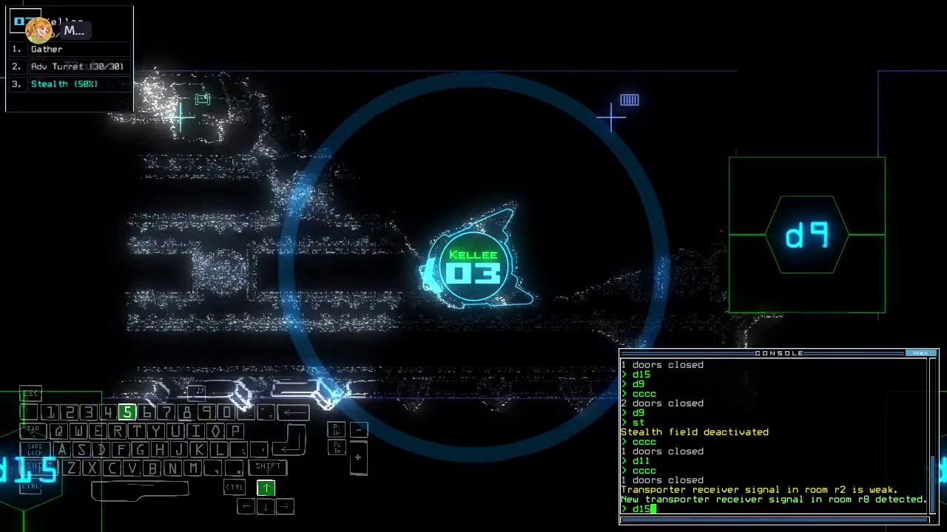
text(d14)
key(Tab)
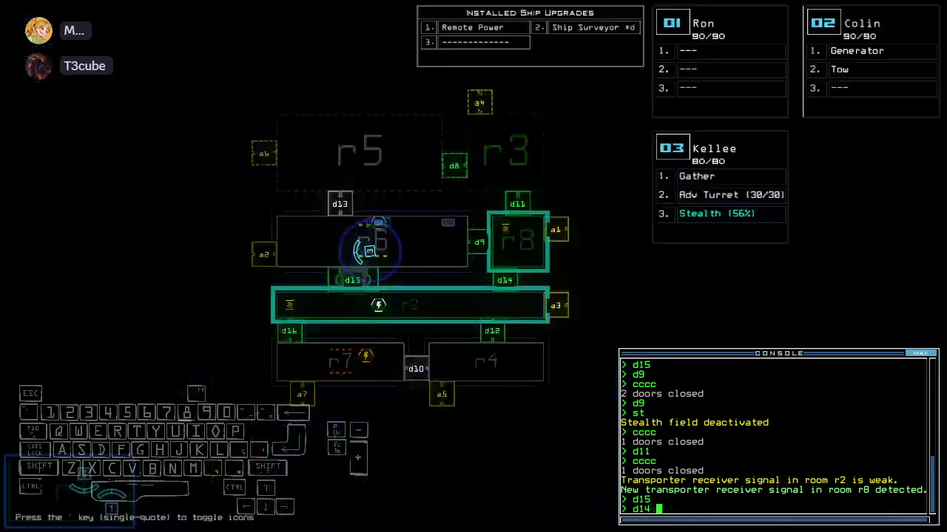
key(Tab)
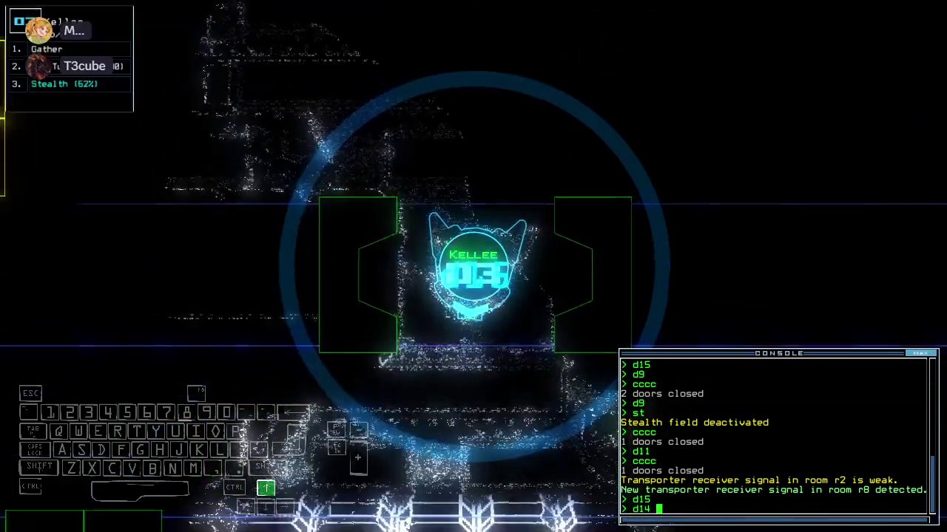
key(Return)
key(Tab)
key(Tab)
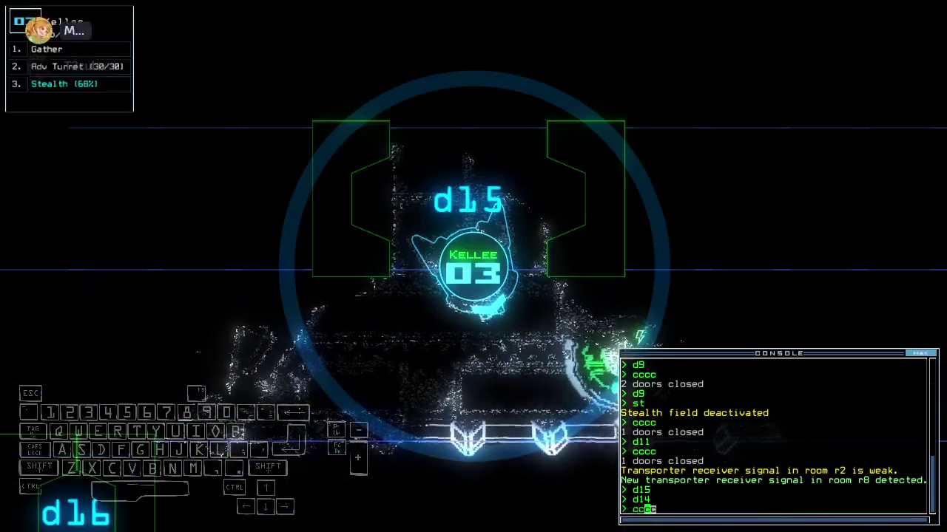
text(cc)
Close both doors, cross r6, open d9, re-engage stealth and enter r3 via d11.
key(Down)
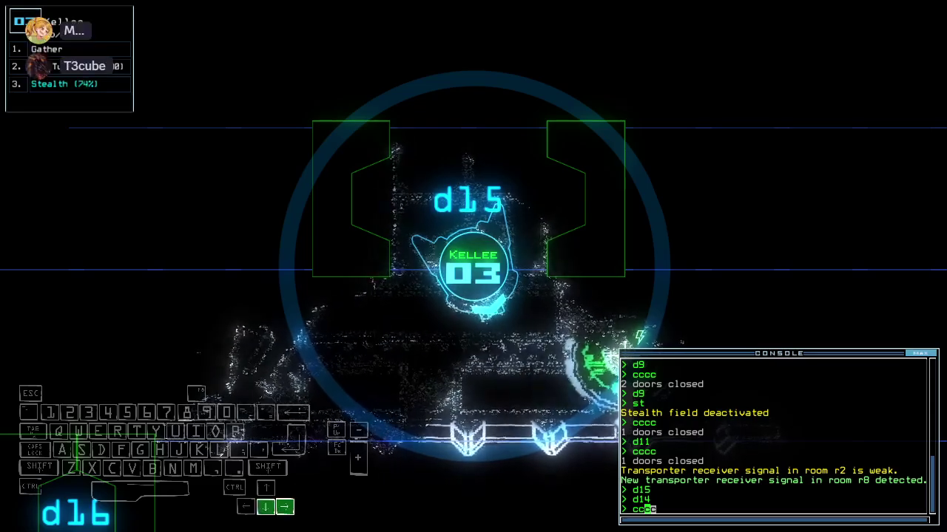
key(Return)
key(Up)
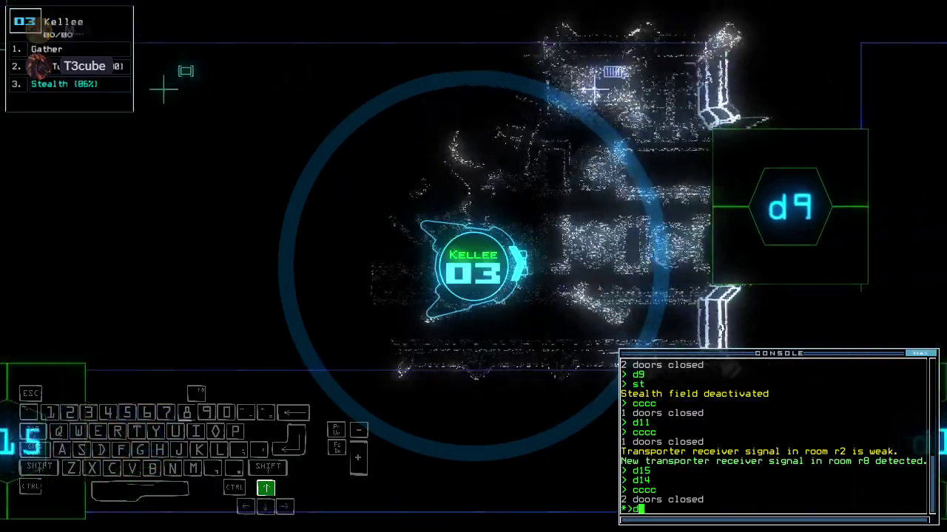
text(d9)
key(Return)
text(st)
key(Return)
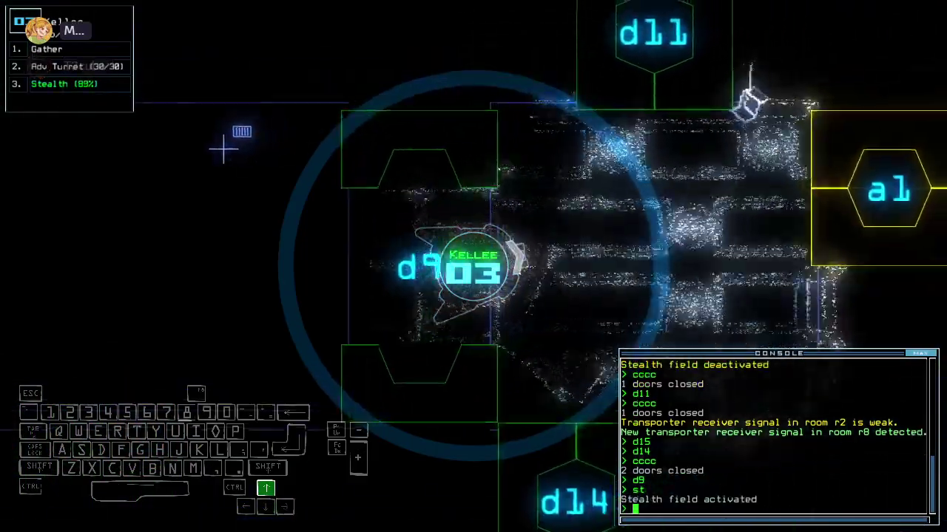
text(d11)
key(Return)
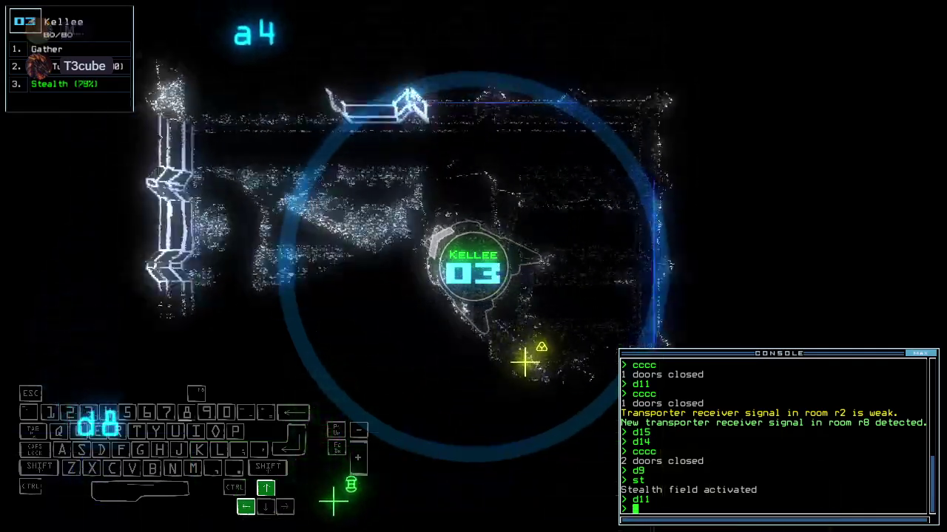
text(g)
Gather the fuel in r3, close the two open doors, and pick up r3's scrap.
key(Return)
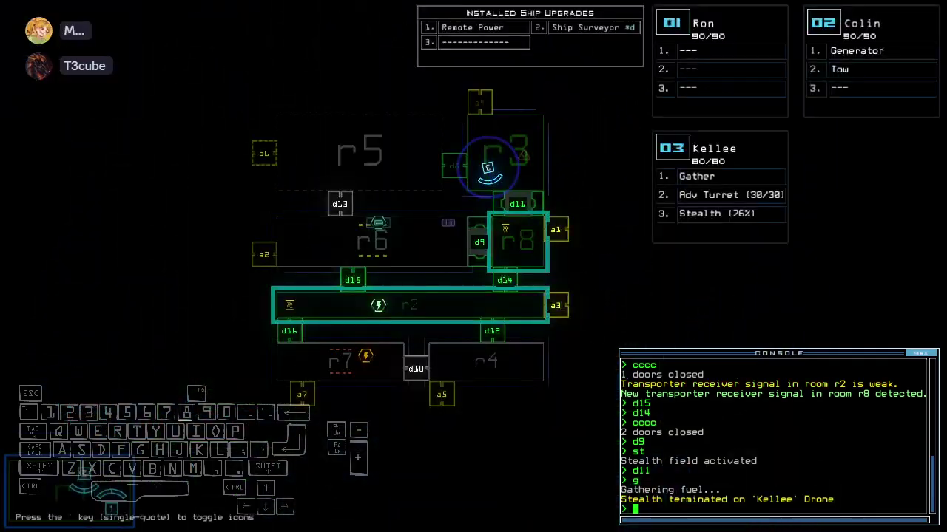
text(cccc)
key(Return)
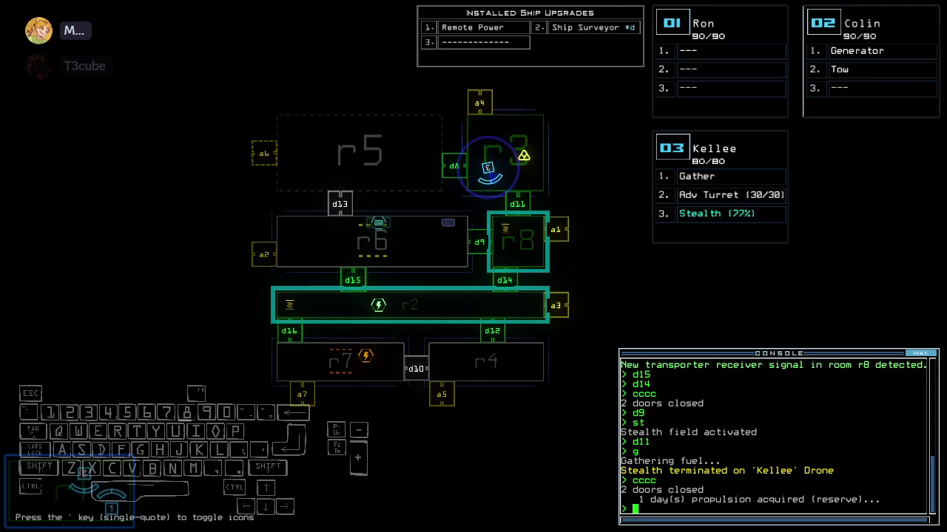
key(Left)
key(Up)
text(g)
key(Return)
text(d8)
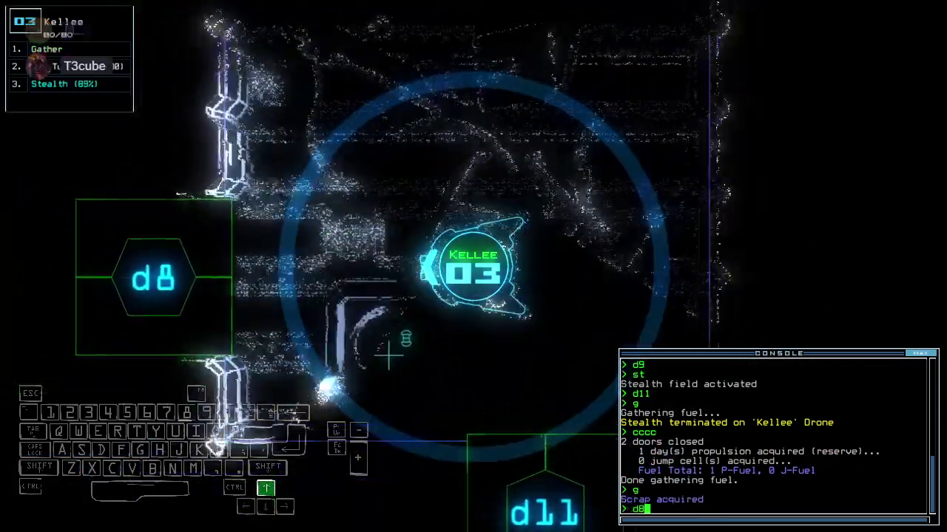
text(;st)
Open d8 and scout drone 03 through r5 under stealth, then drop stealth.
key(Return)
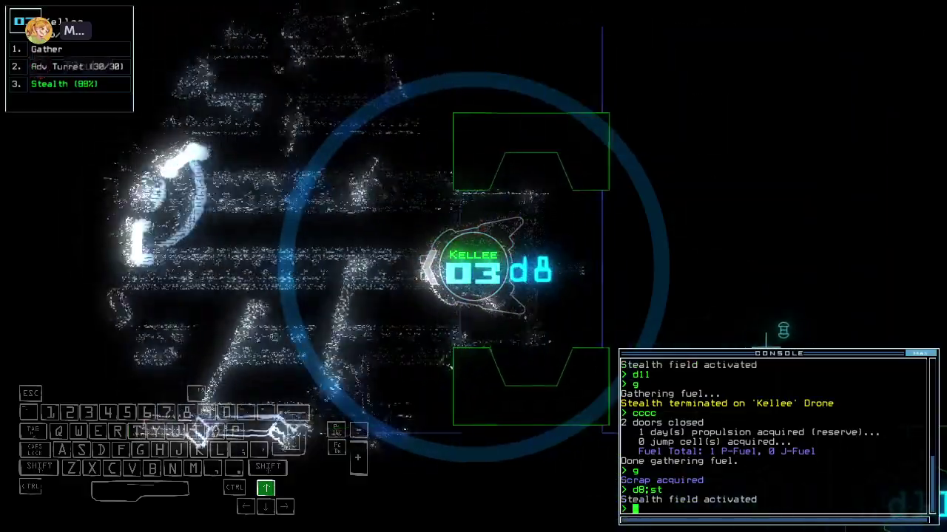
key(Up)
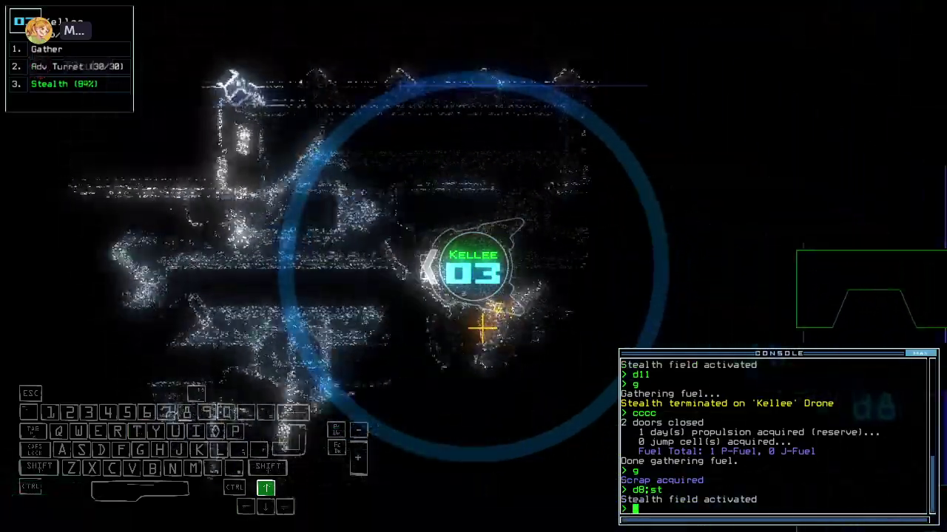
key(Up)
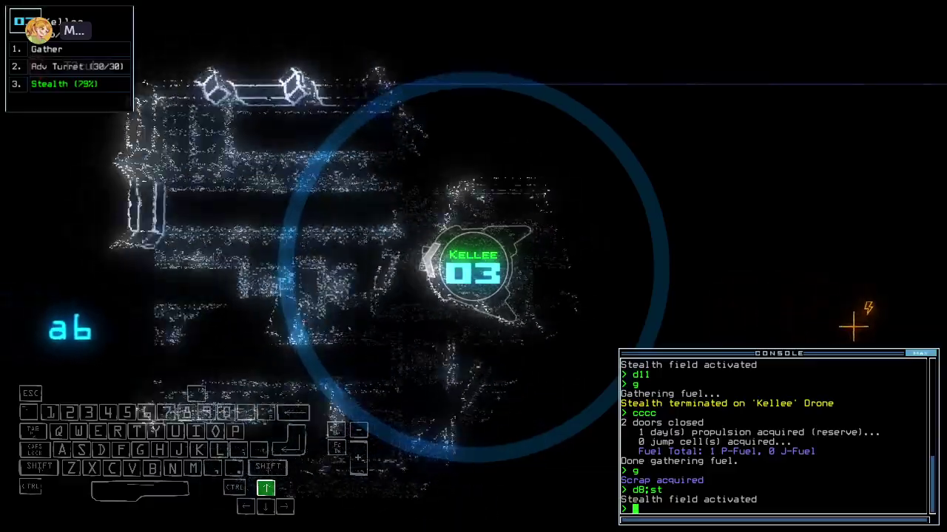
text(st)
key(Return)
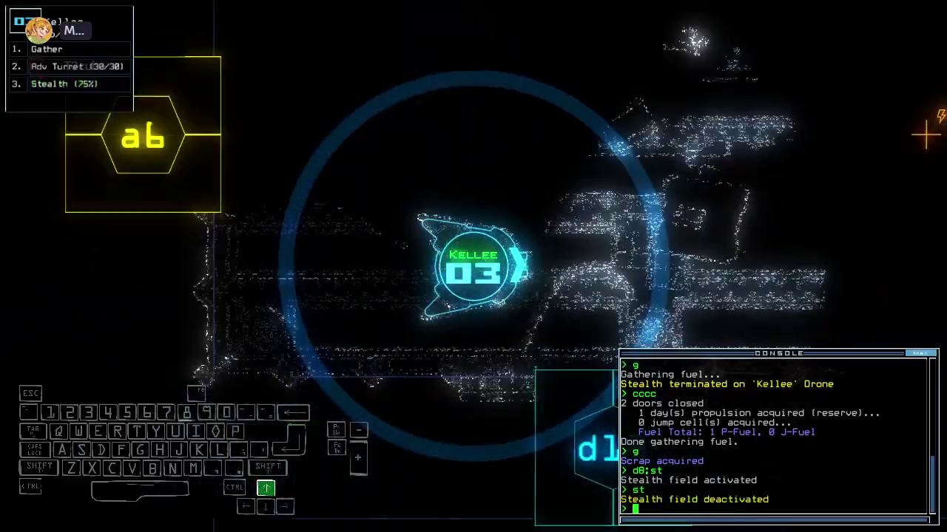
Drive drone 03 back through d8, reopen d11 and transport it to the ship.
key(Up)
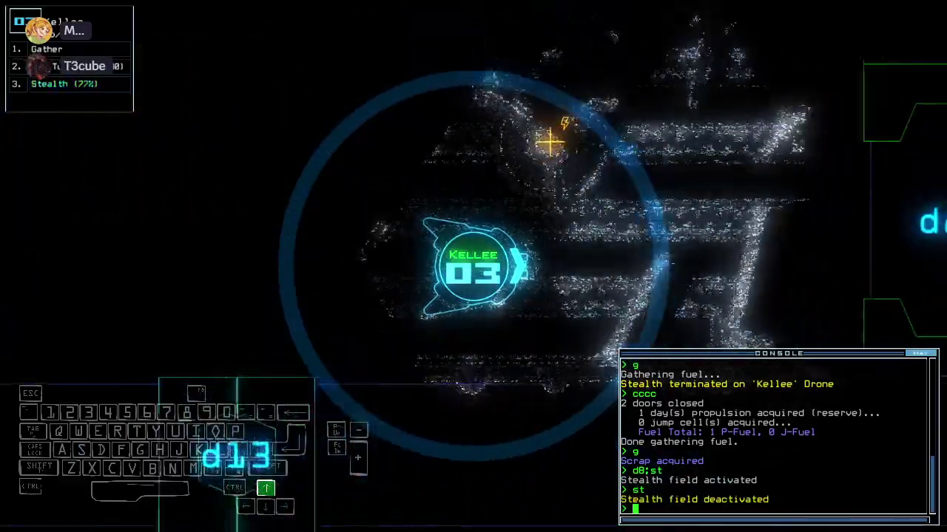
key(Up)
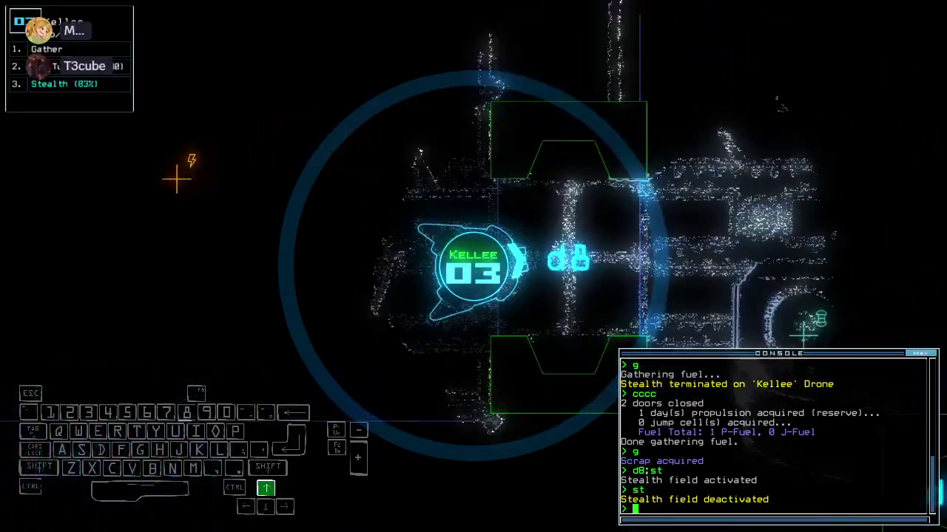
text(d11)
key(Return)
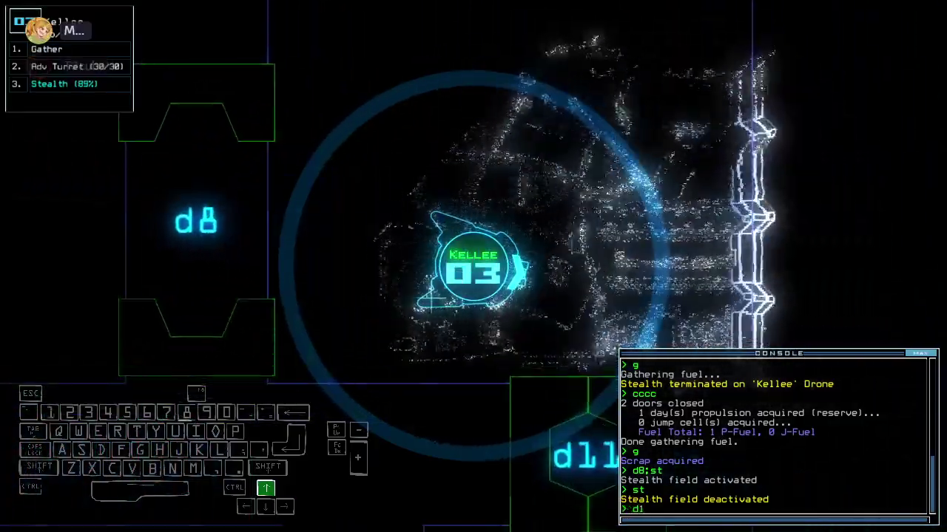
text(ty)
key(Return)
text(out)
End the mission and dismiss the score summary to show the 07/06/2024 global rankings.
key(Return)
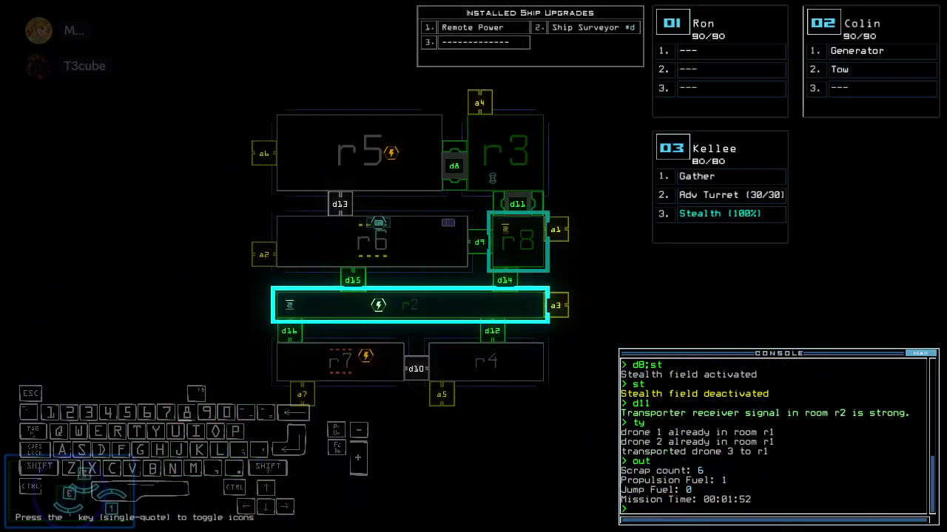
key(space)
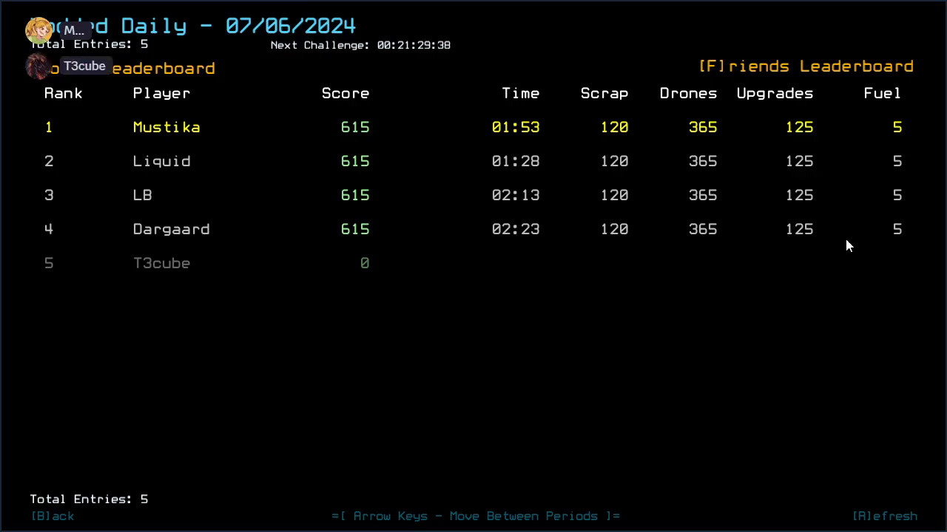
Refresh the leaderboard, stepping to 07/05 and back to 07/06 to show T3cube's 3:20 run.
key(r)
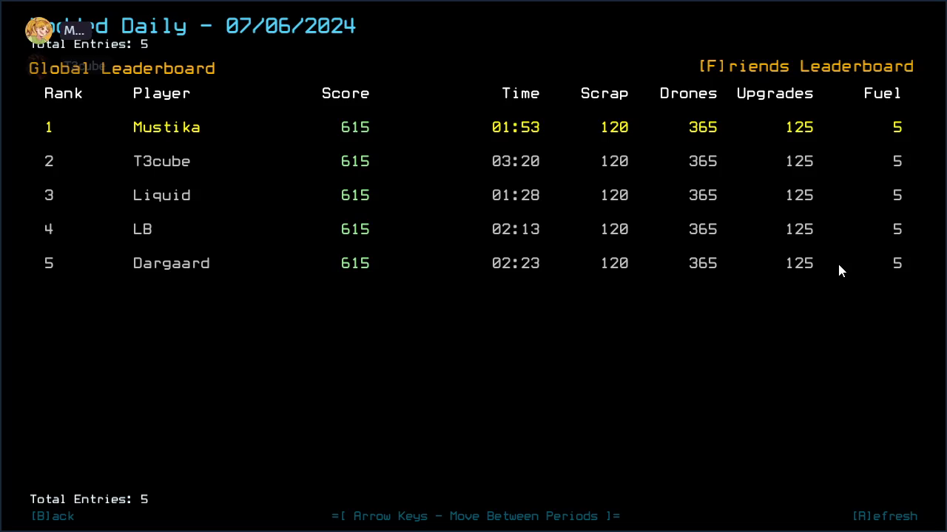
key(Left)
key(Right)
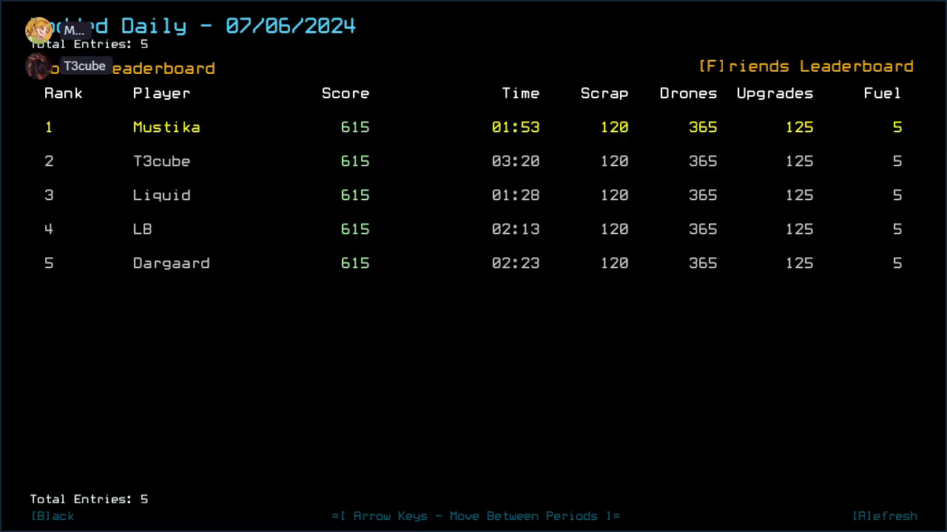